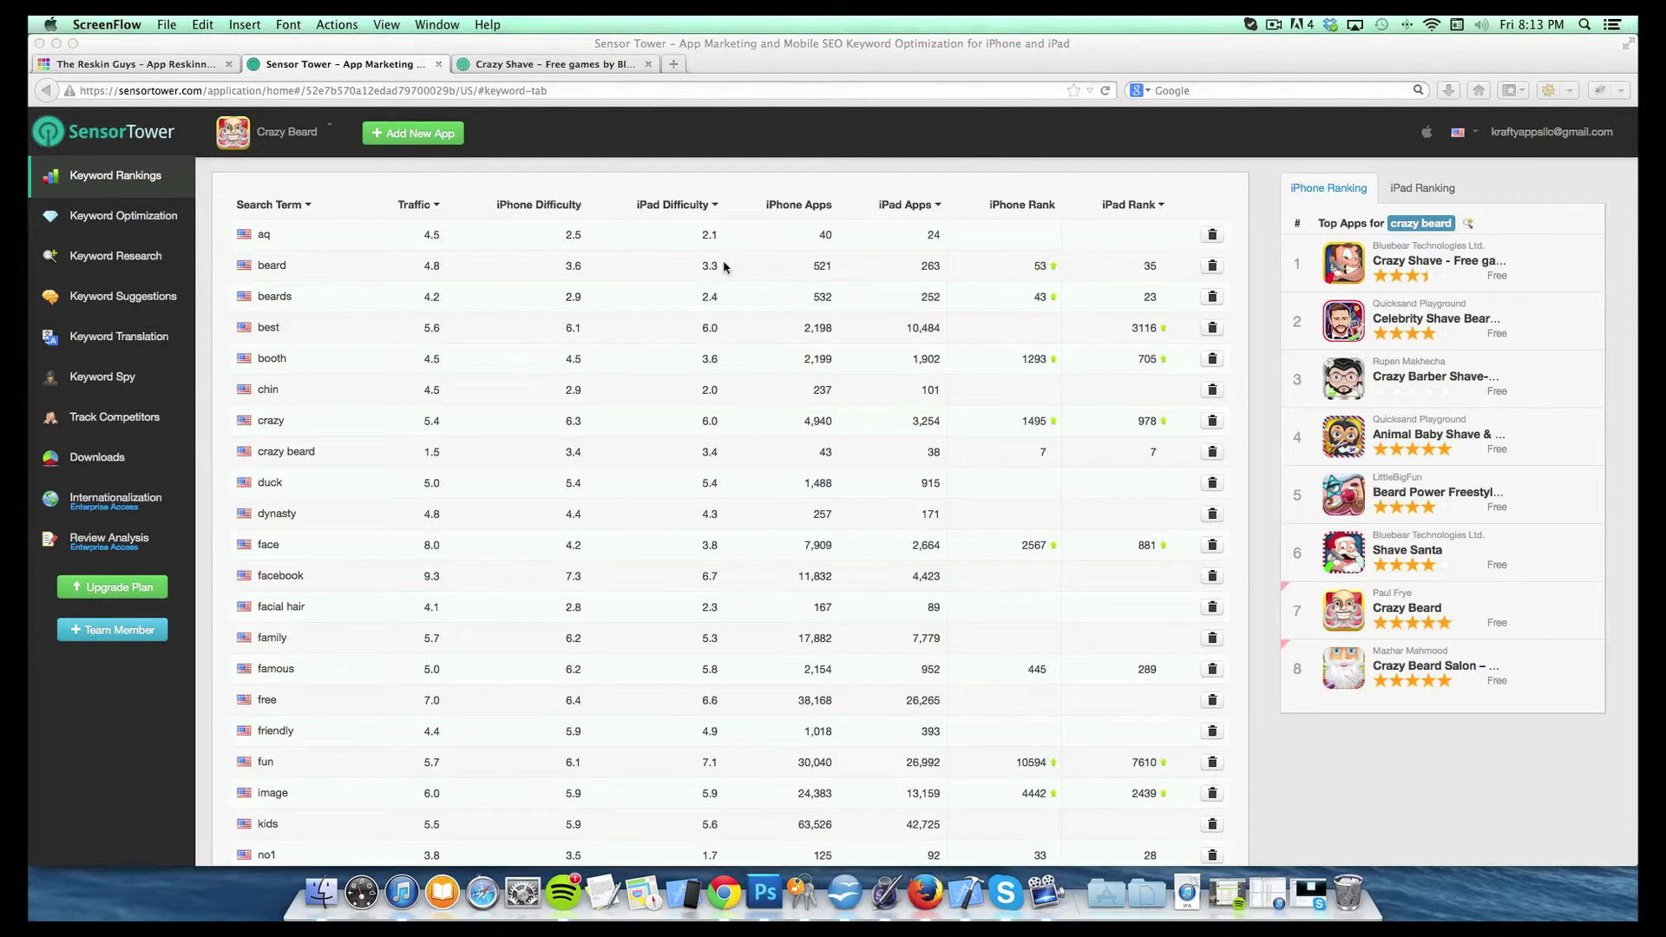
Step: Scroll through Crazy Beard's tracked keyword list to find the aq row
scroll(725, 265, "down", 1)
scroll(423, 345, "up", 1)
scroll(429, 355, "down", 1)
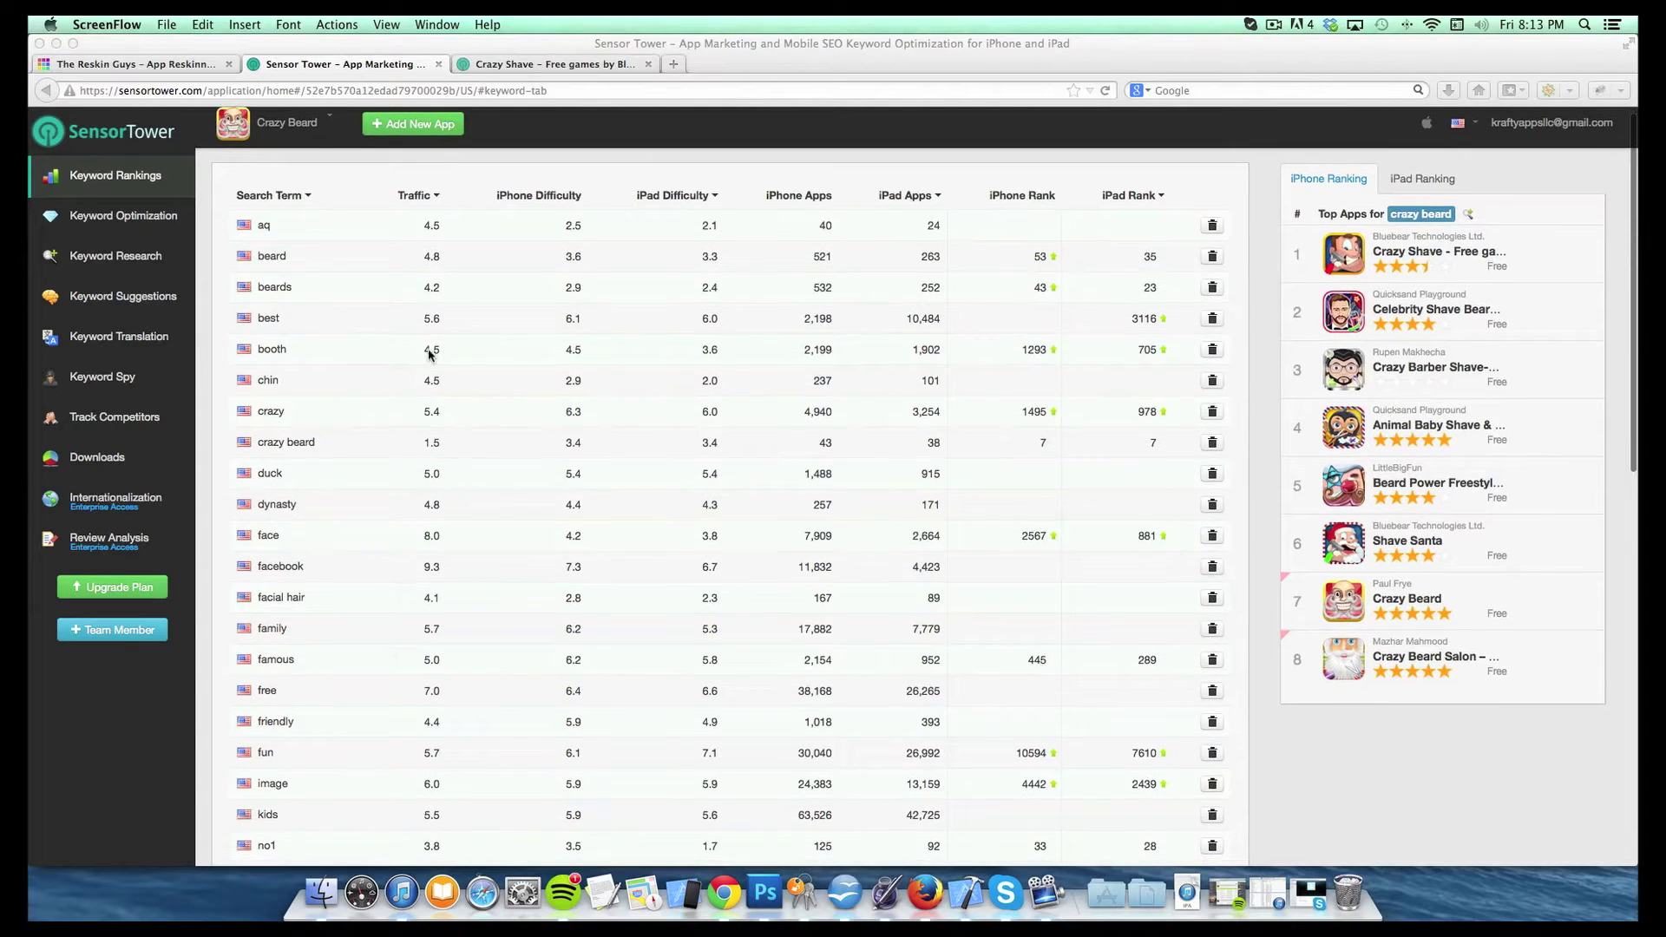
scroll(430, 354, "up", 1)
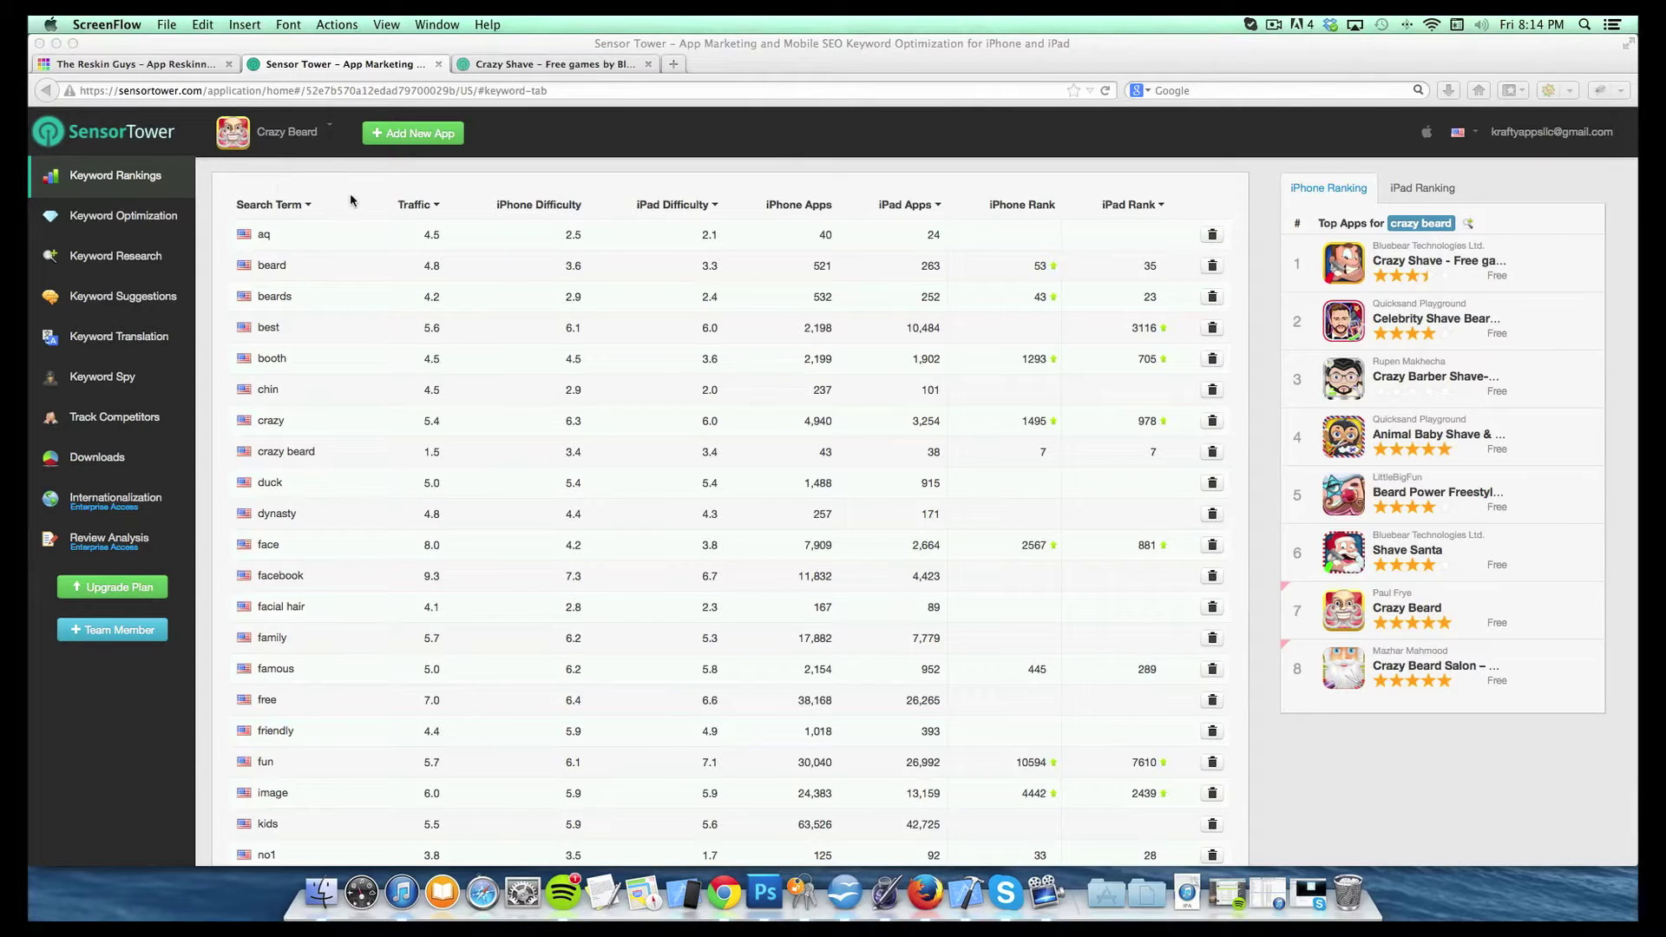
scroll(351, 200, "down", 5)
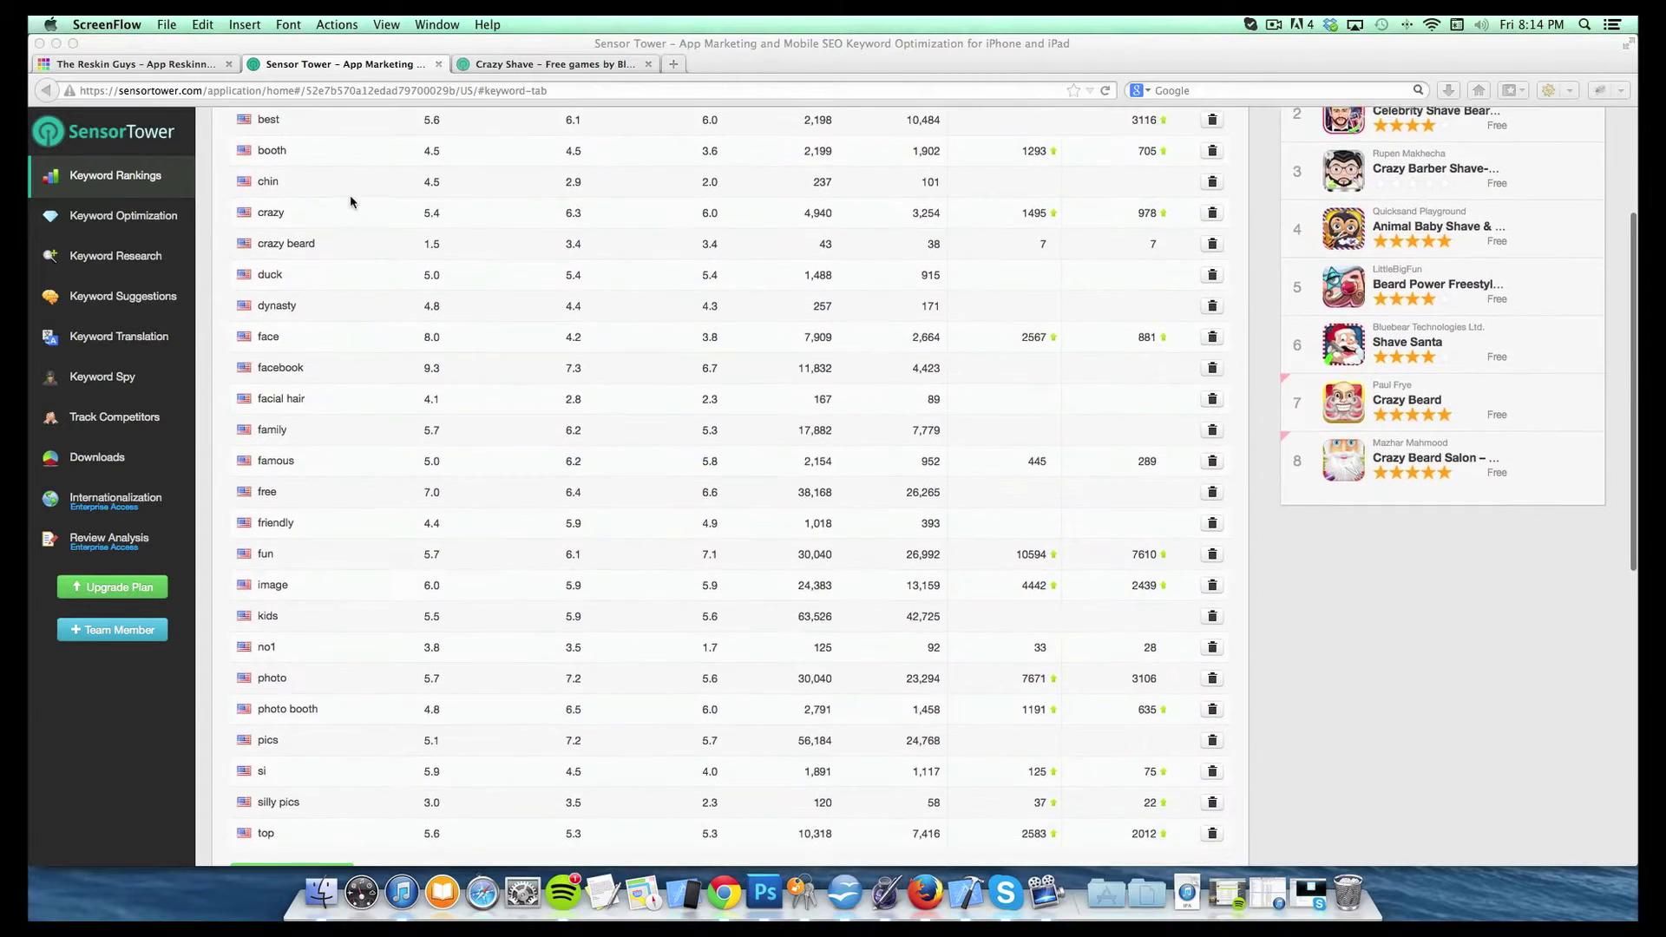
scroll(351, 194, "down", 3)
scroll(350, 195, "up", 10)
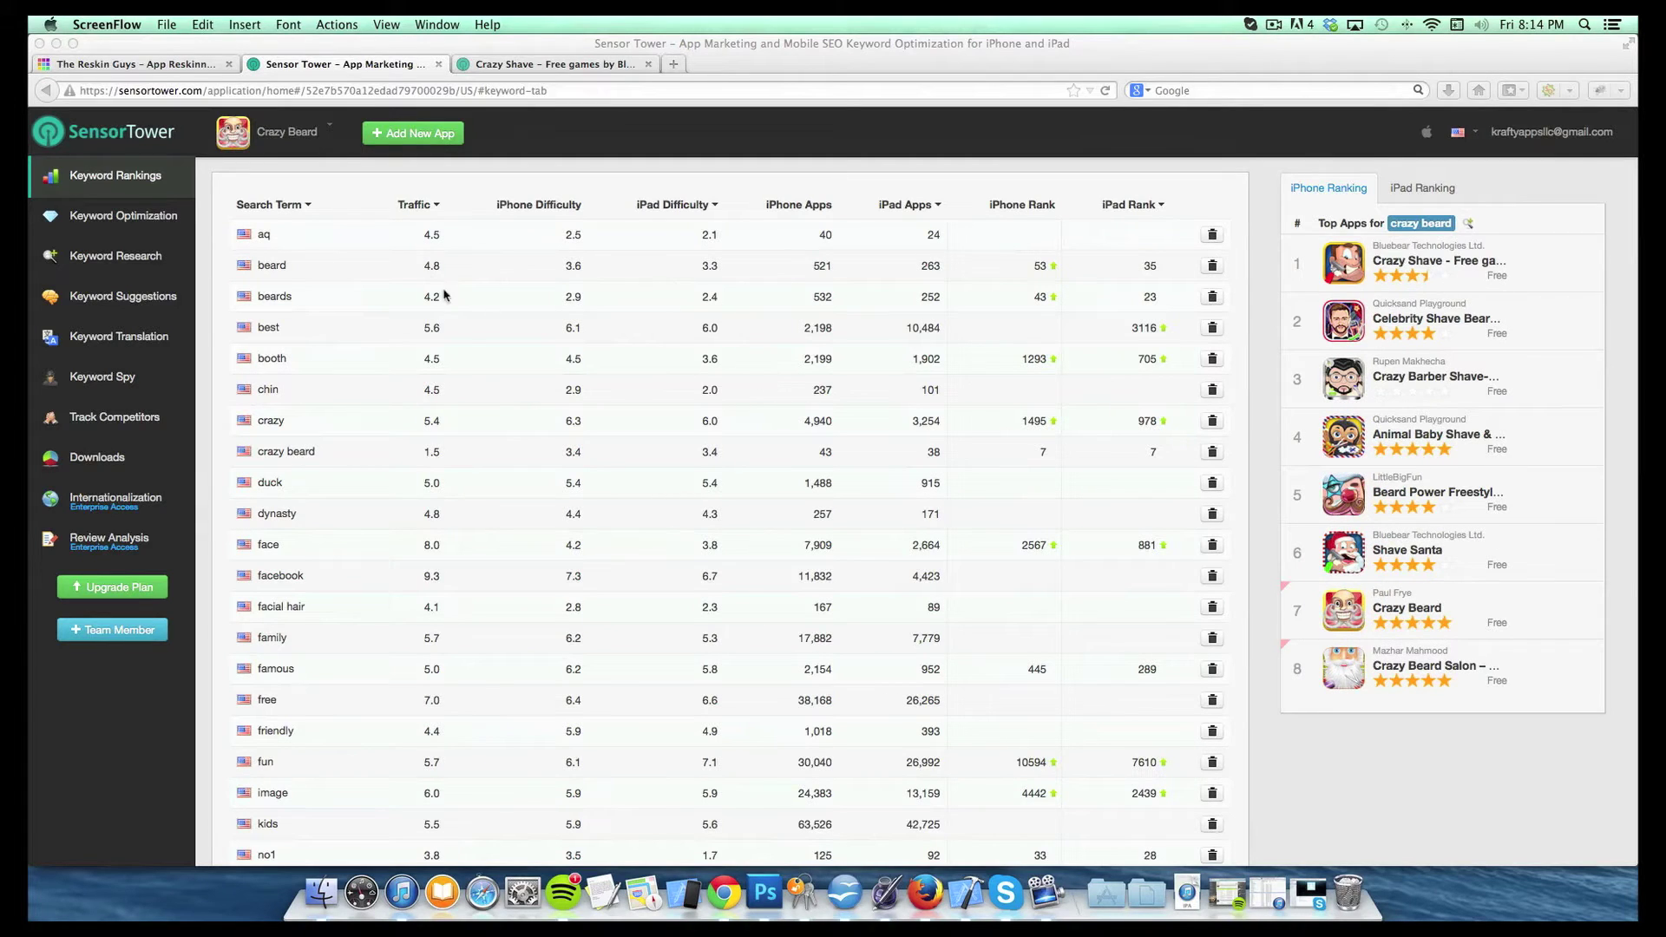
scroll(656, 343, "down", 10)
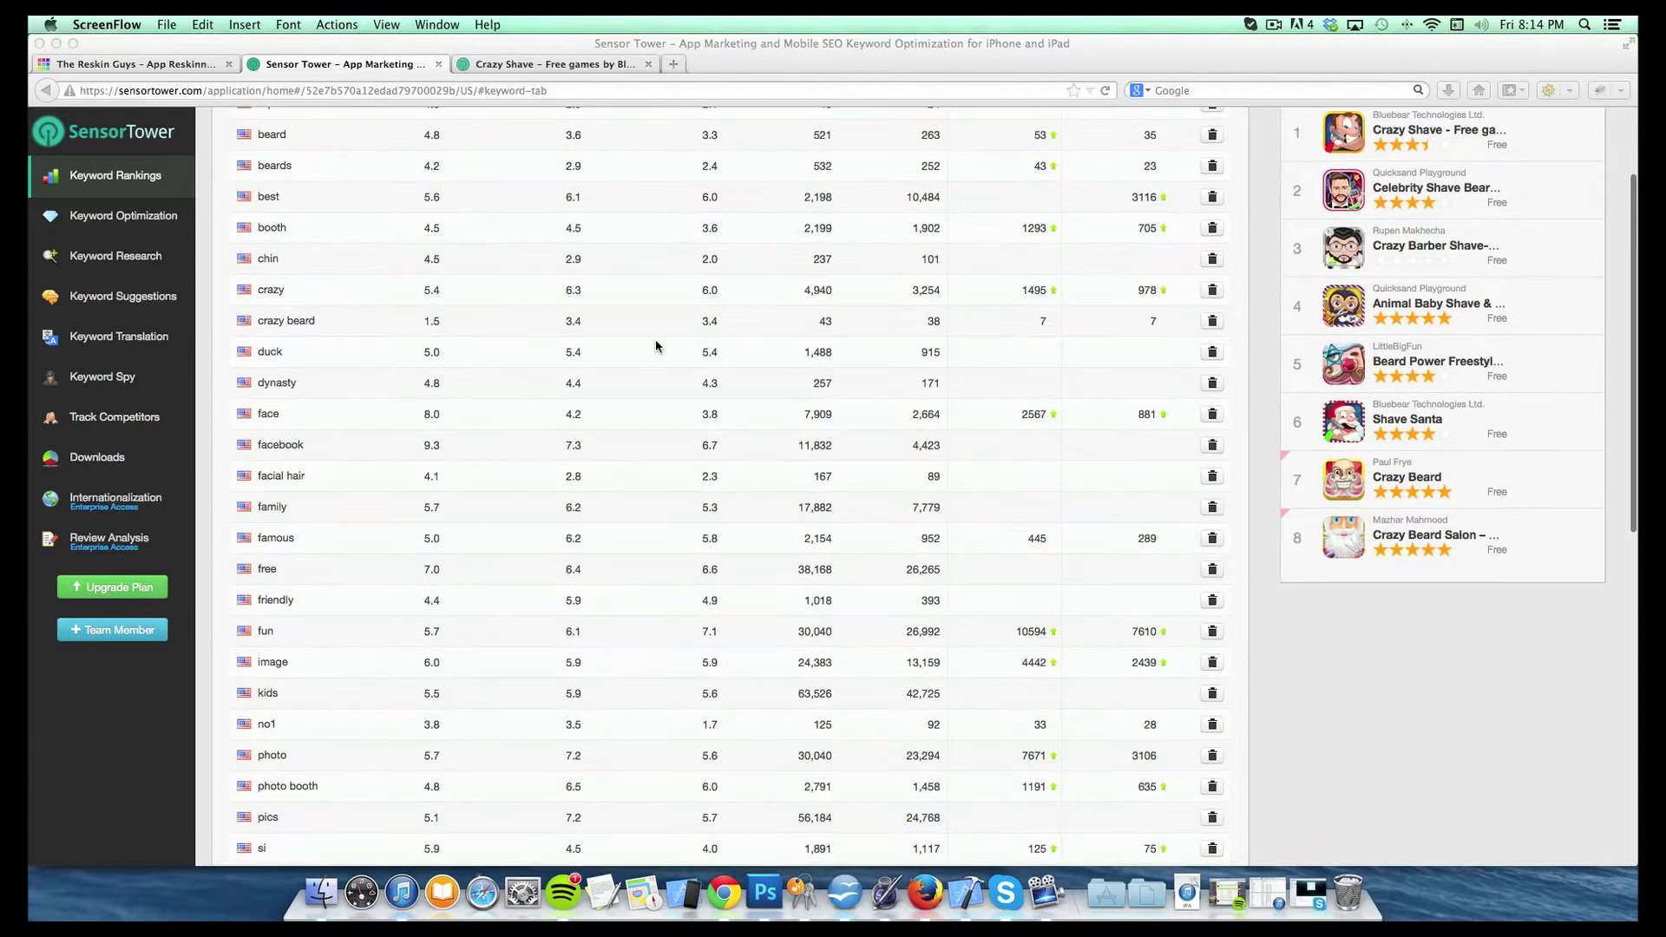
scroll(655, 344, "up", 10)
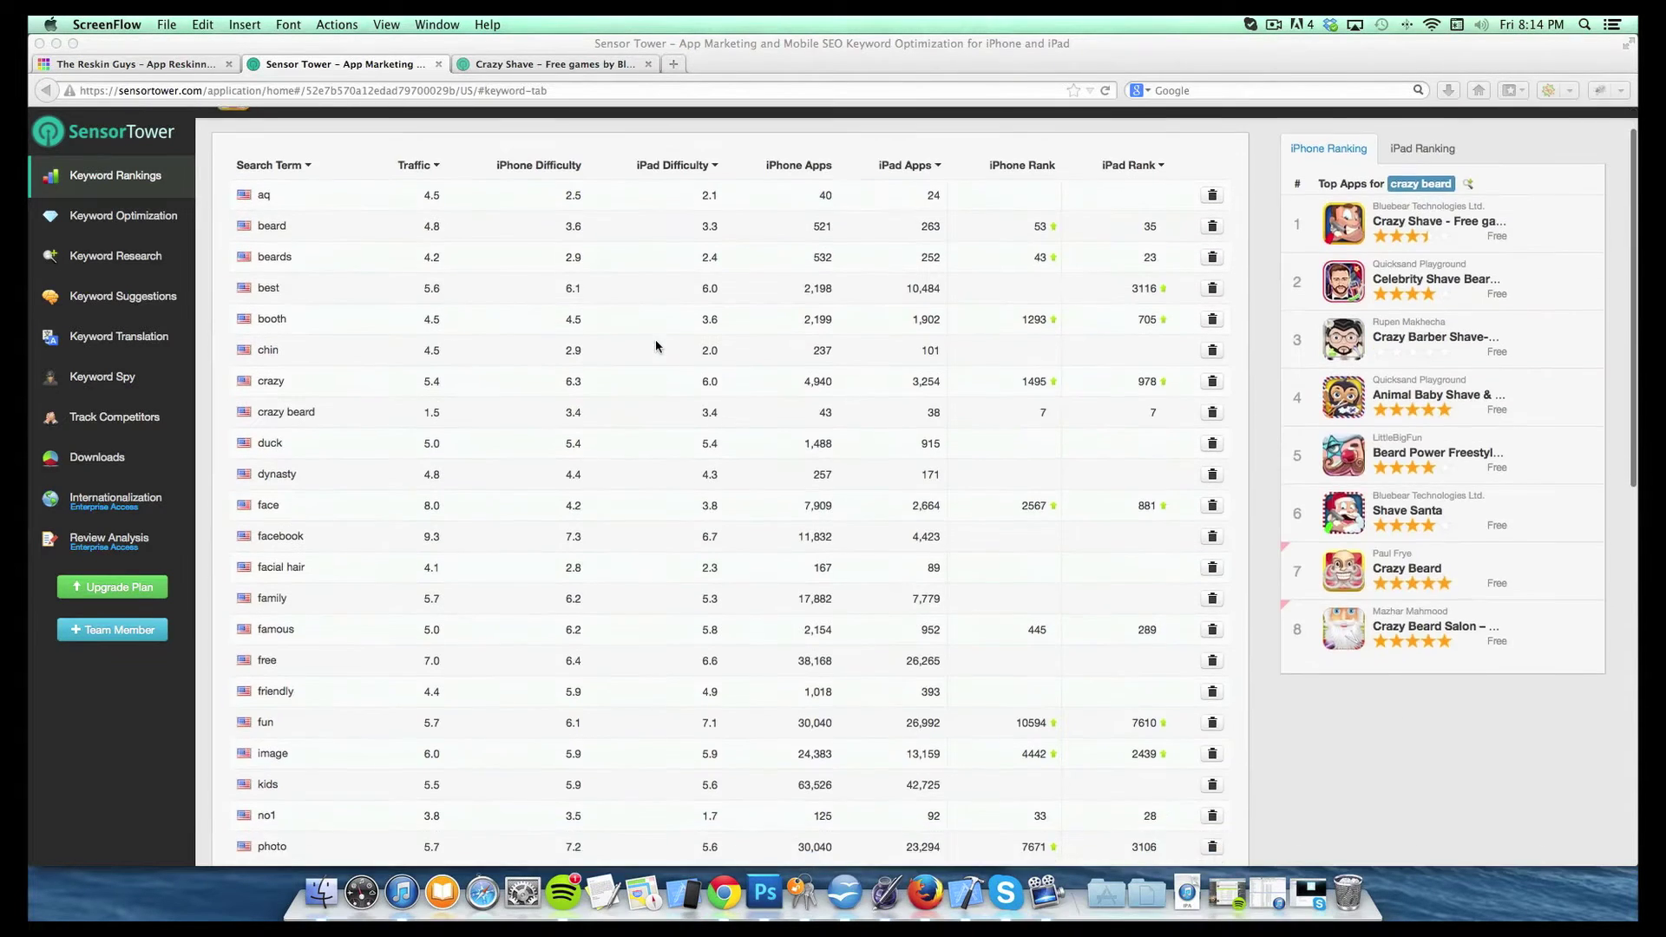
scroll(651, 342, "up", 2)
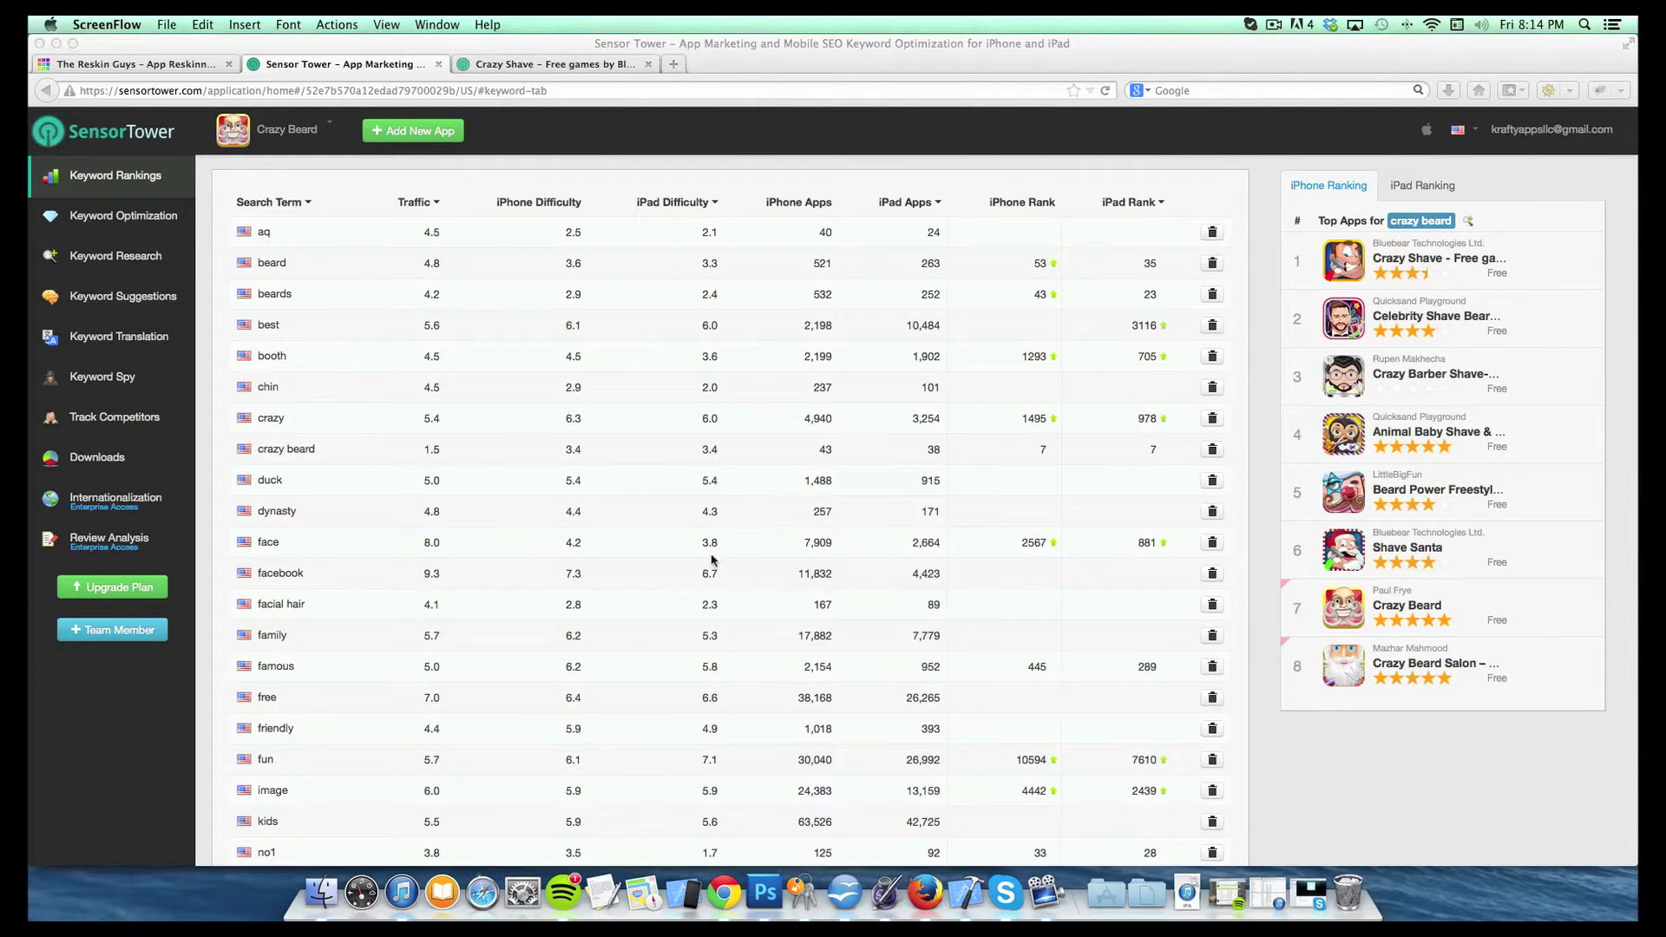
scroll(651, 434, "down", 1)
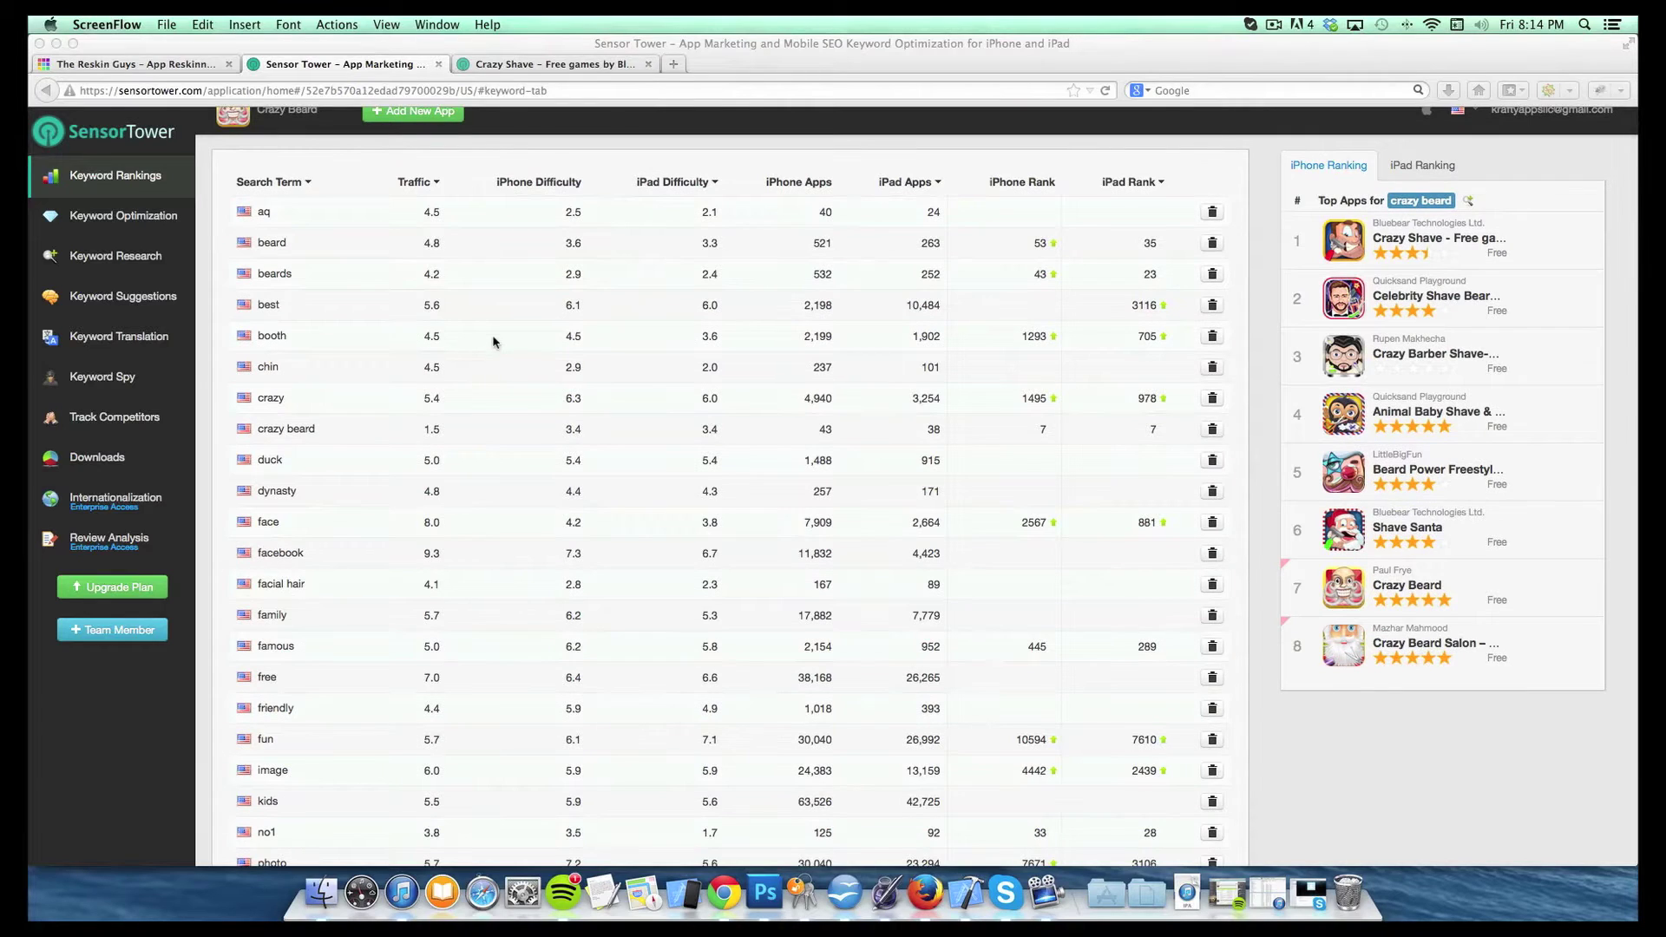
scroll(373, 280, "down", 2)
scroll(521, 391, "down", 5)
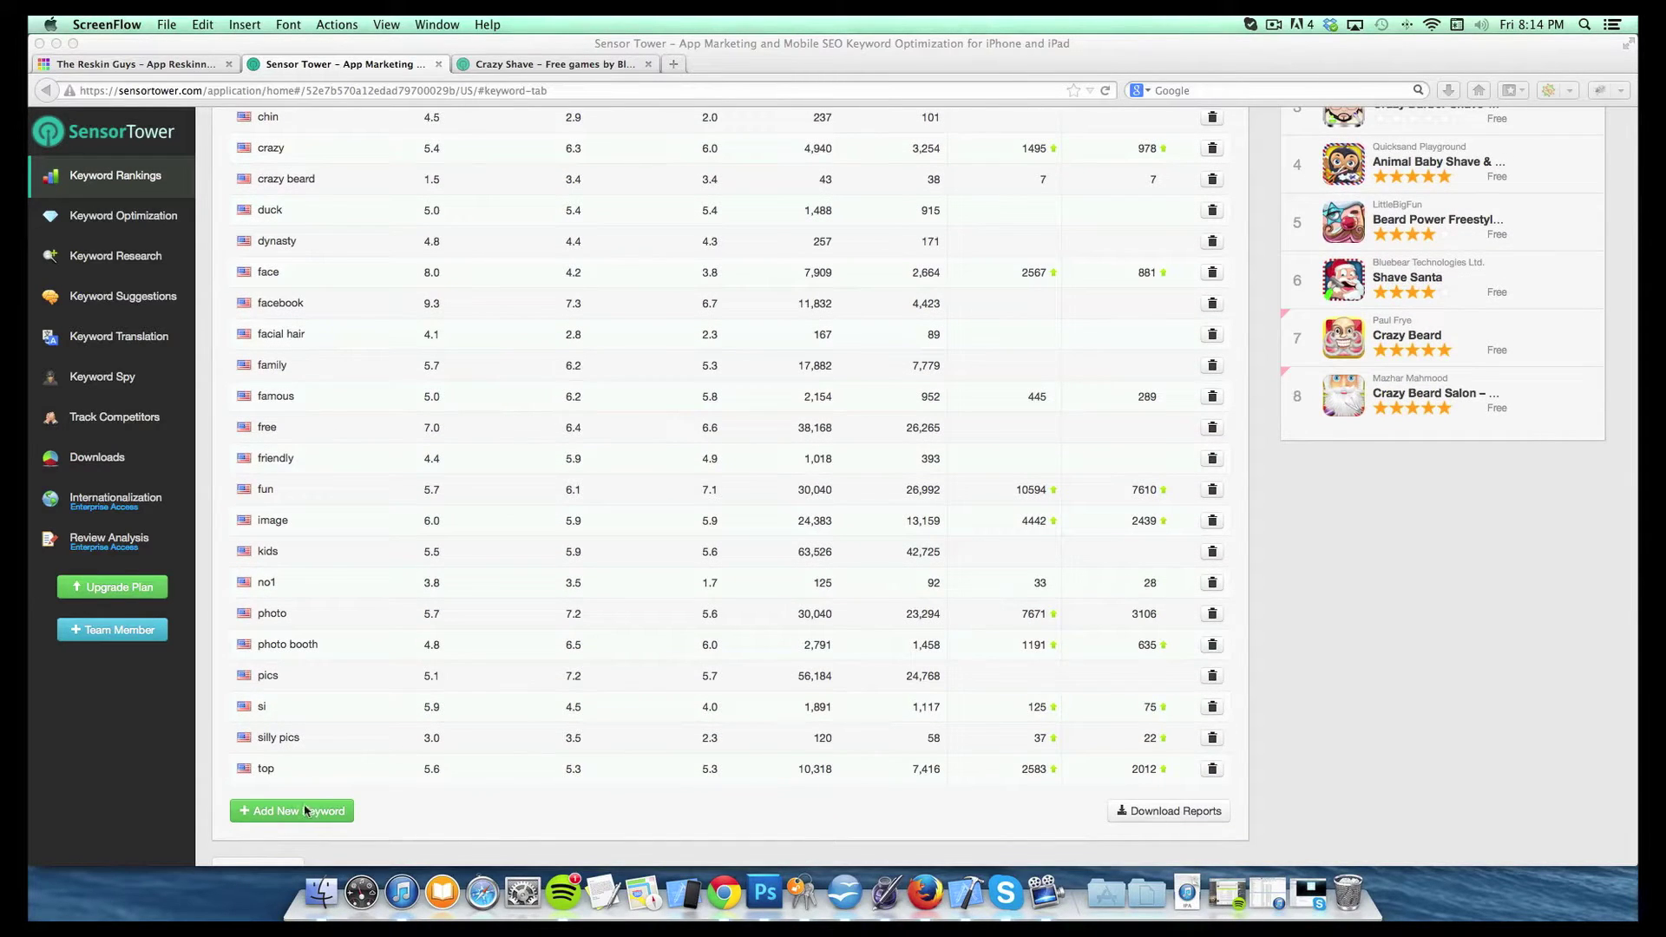
scroll(302, 799, "up", 6)
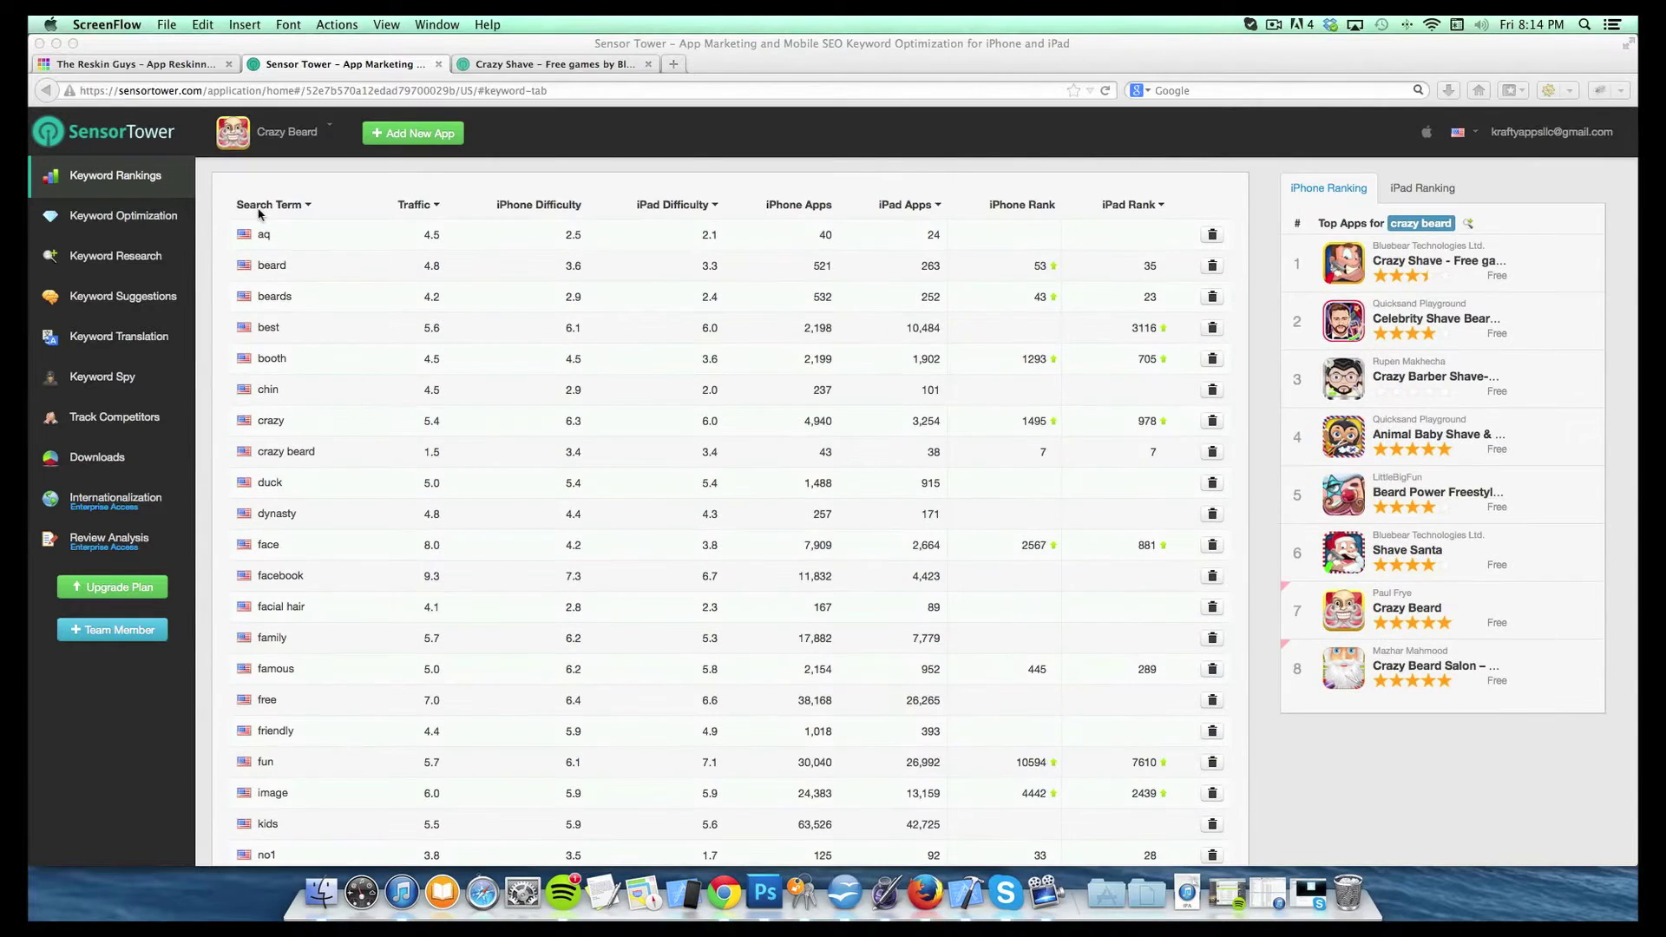
scroll(251, 269, "down", 1)
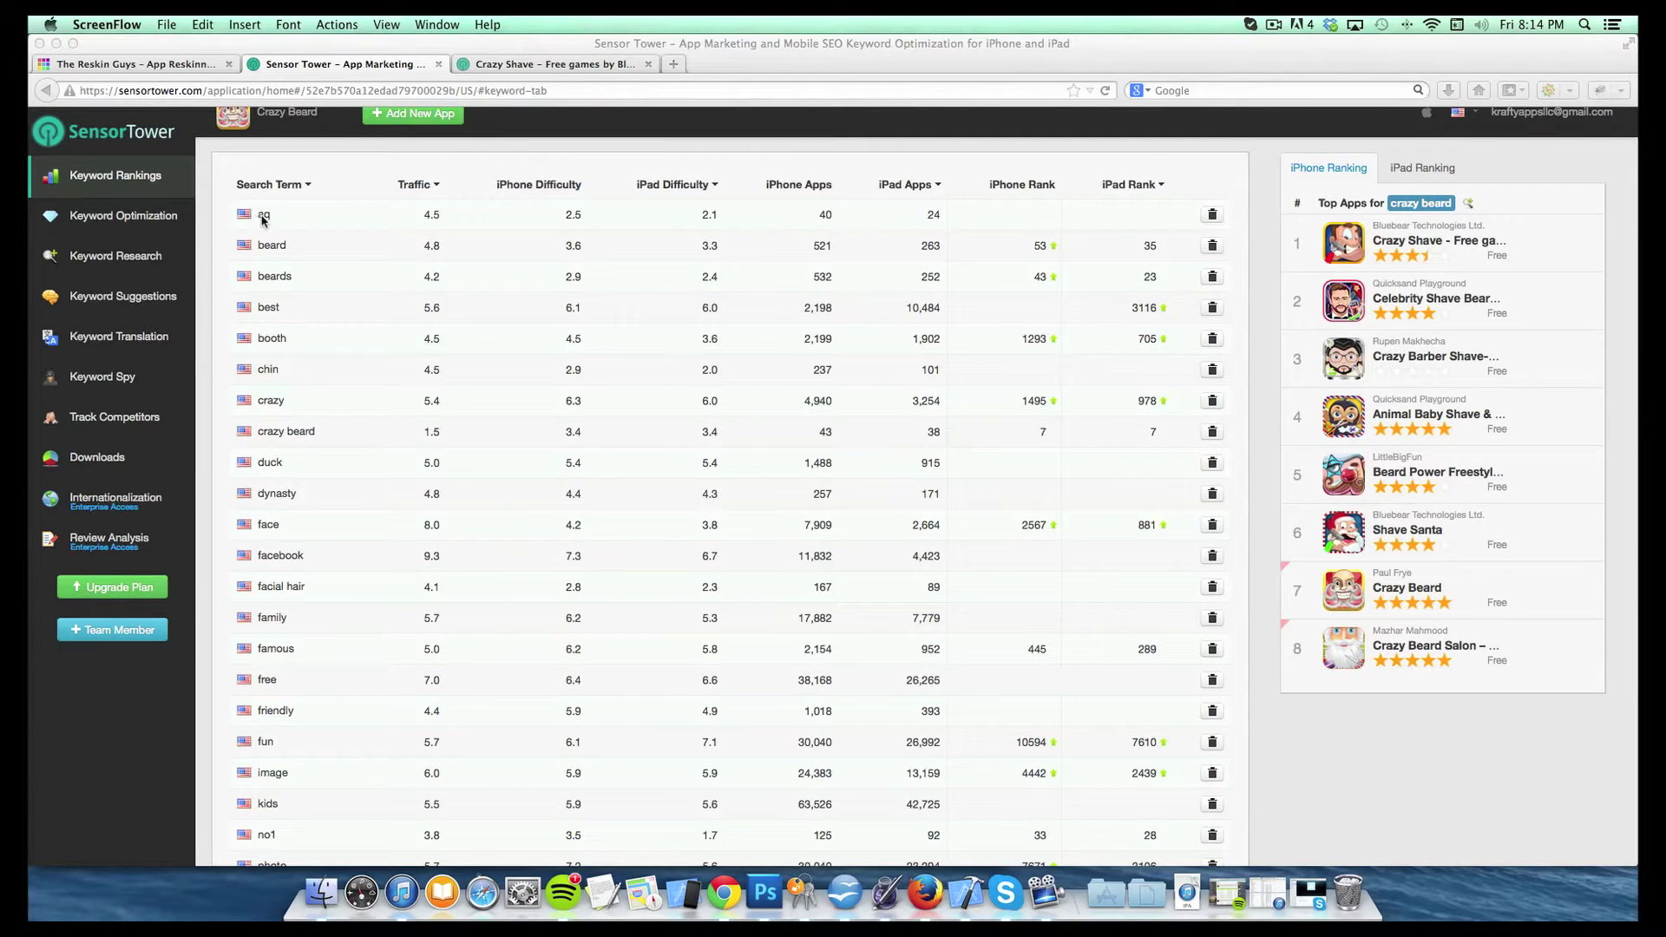
Step: Delete the aq keyword so the tracked list starts with beard
left_click(1215, 217)
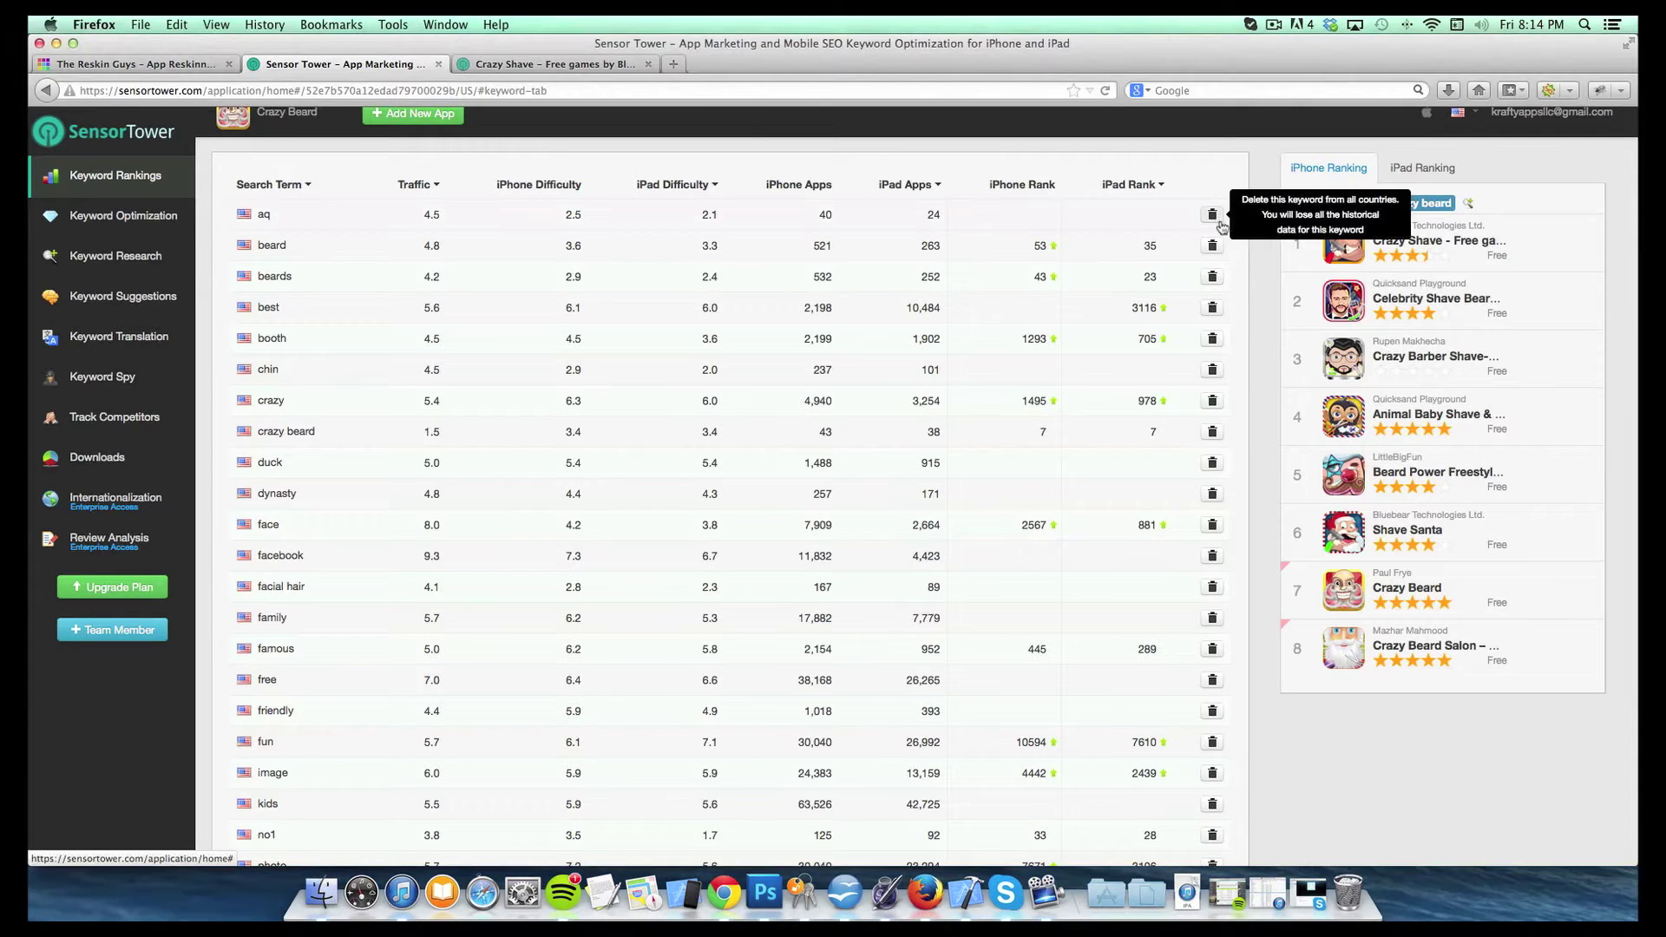
left_click(1212, 215)
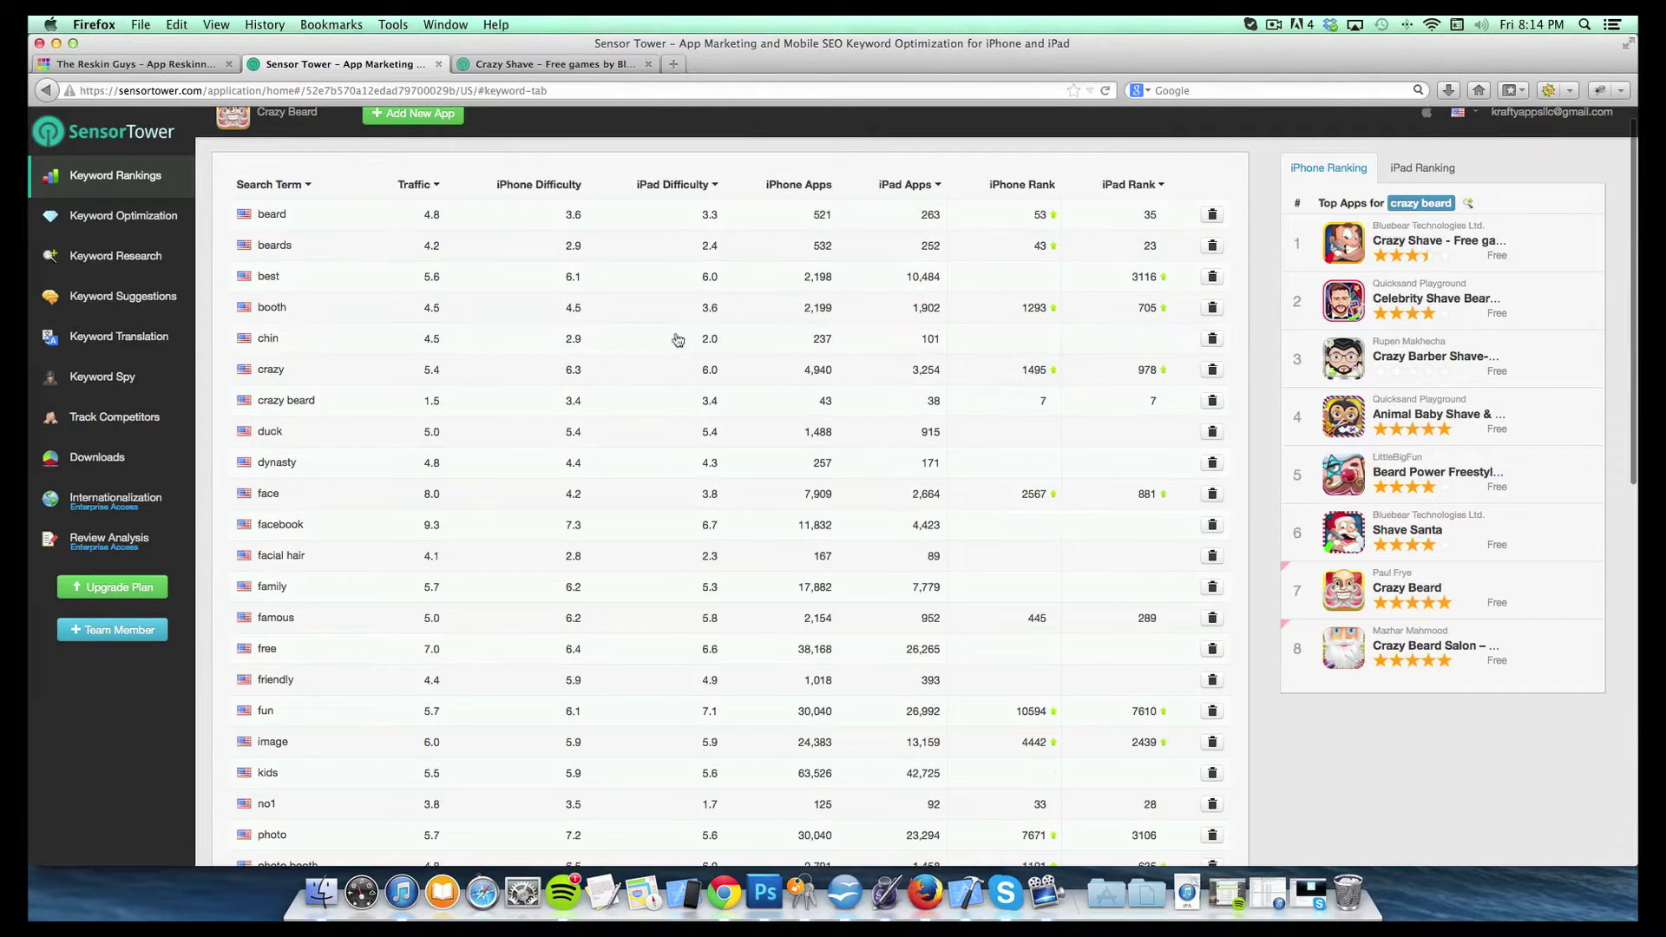
scroll(465, 655, "down", 1)
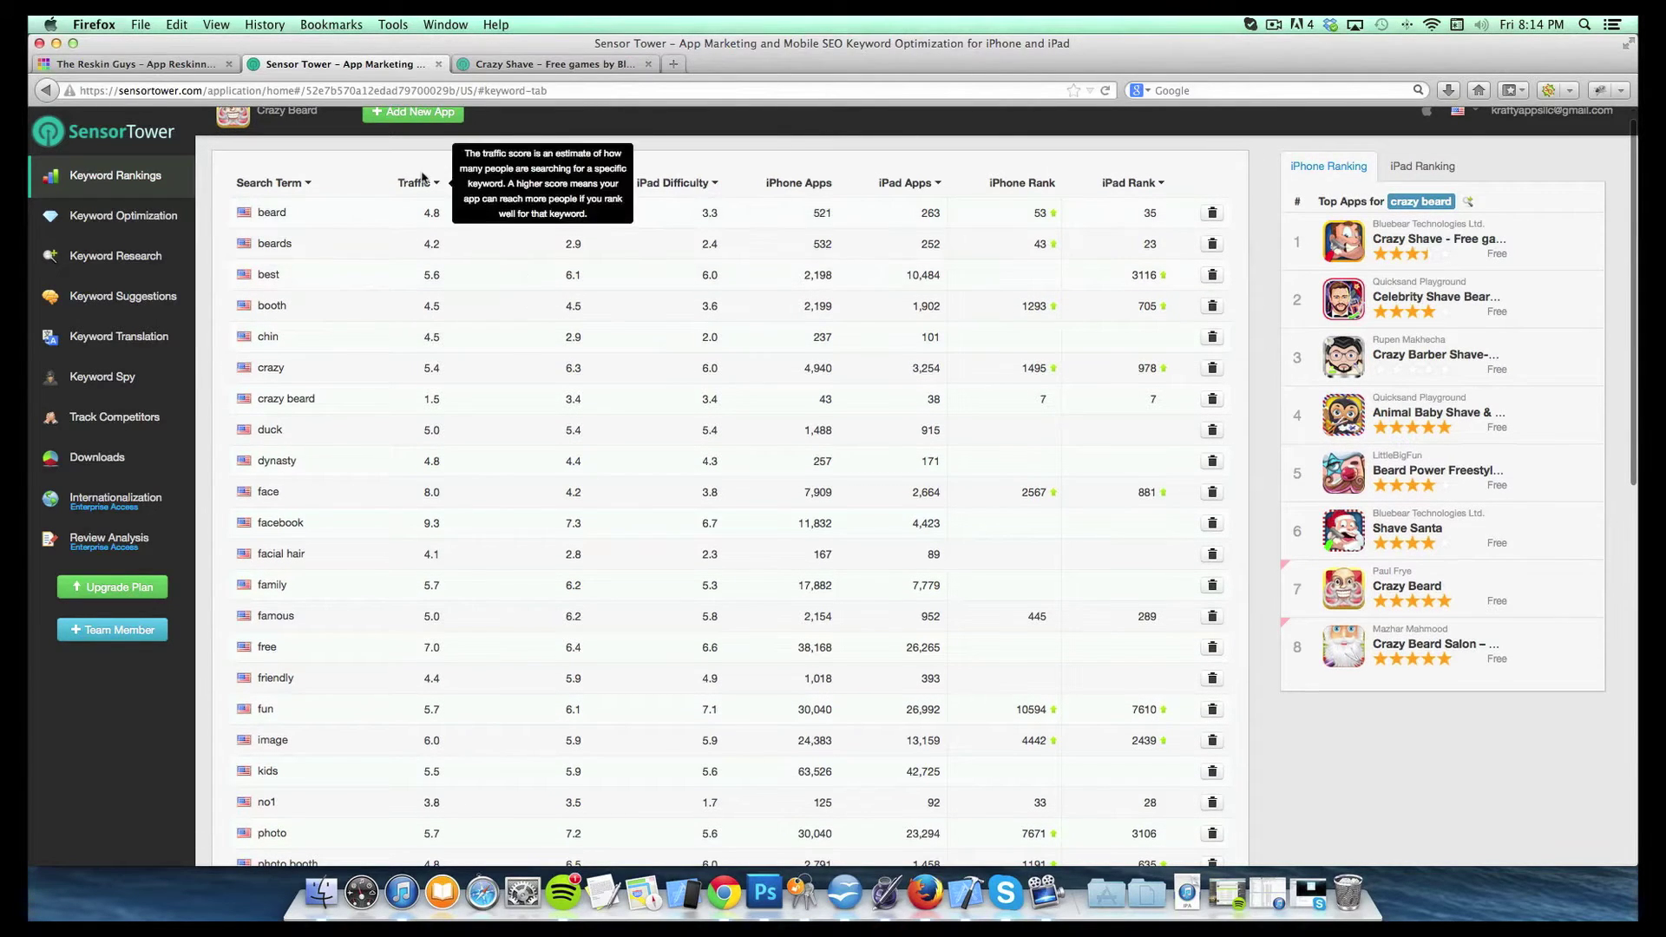
scroll(421, 177, "up", 1)
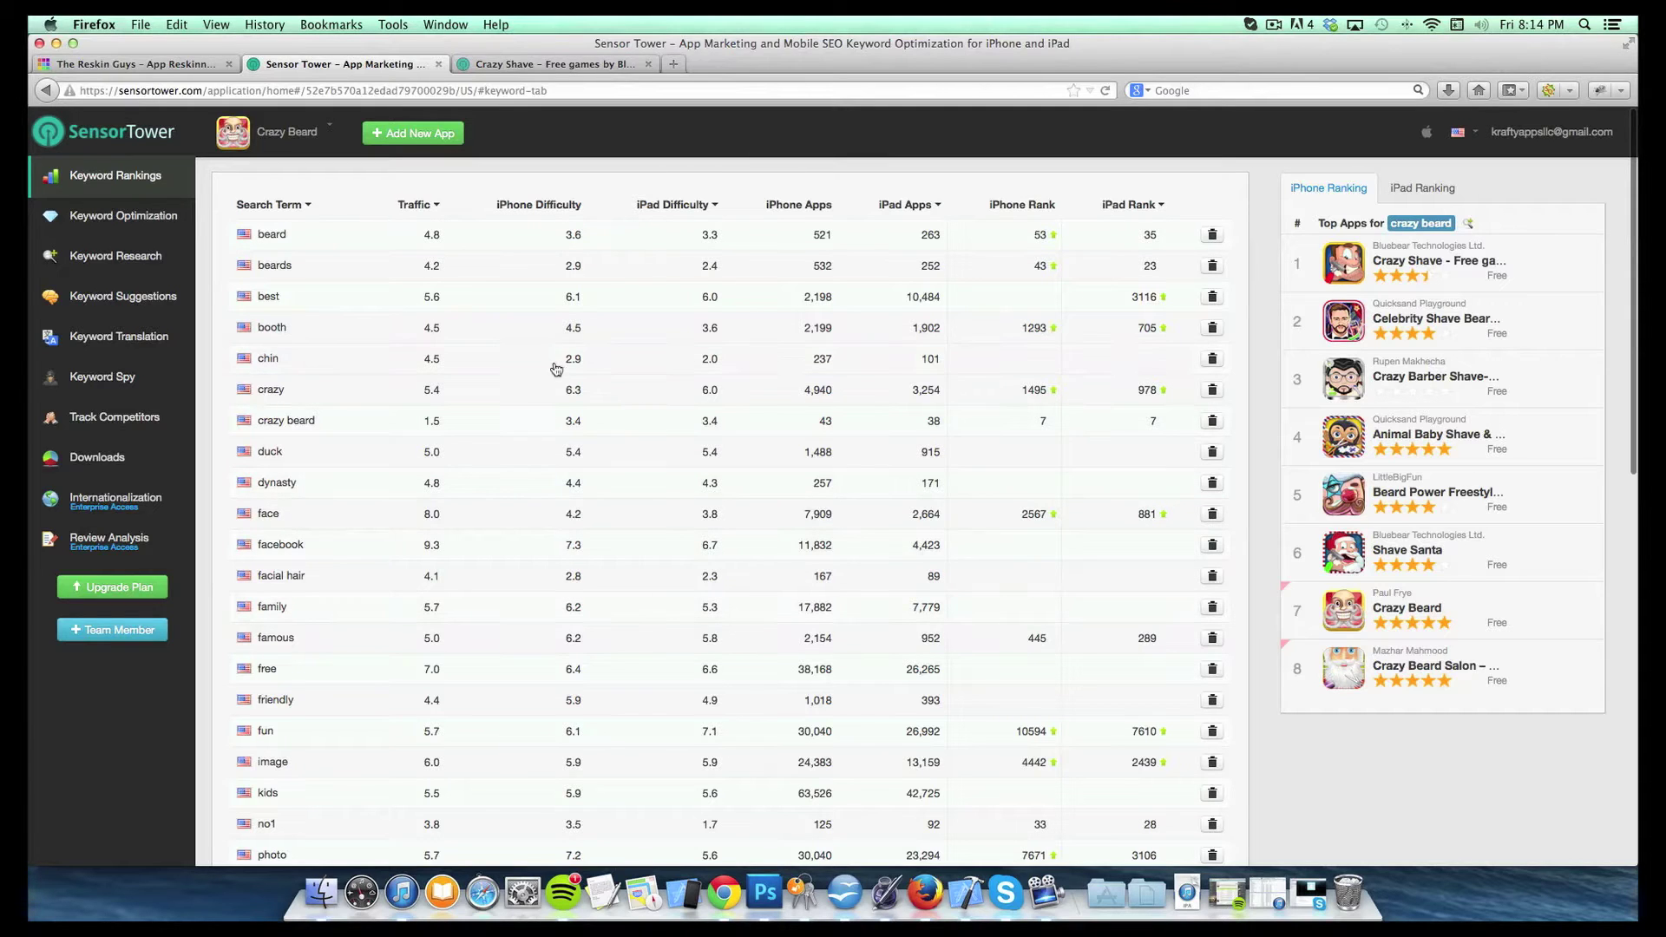
scroll(528, 369, "down", 1)
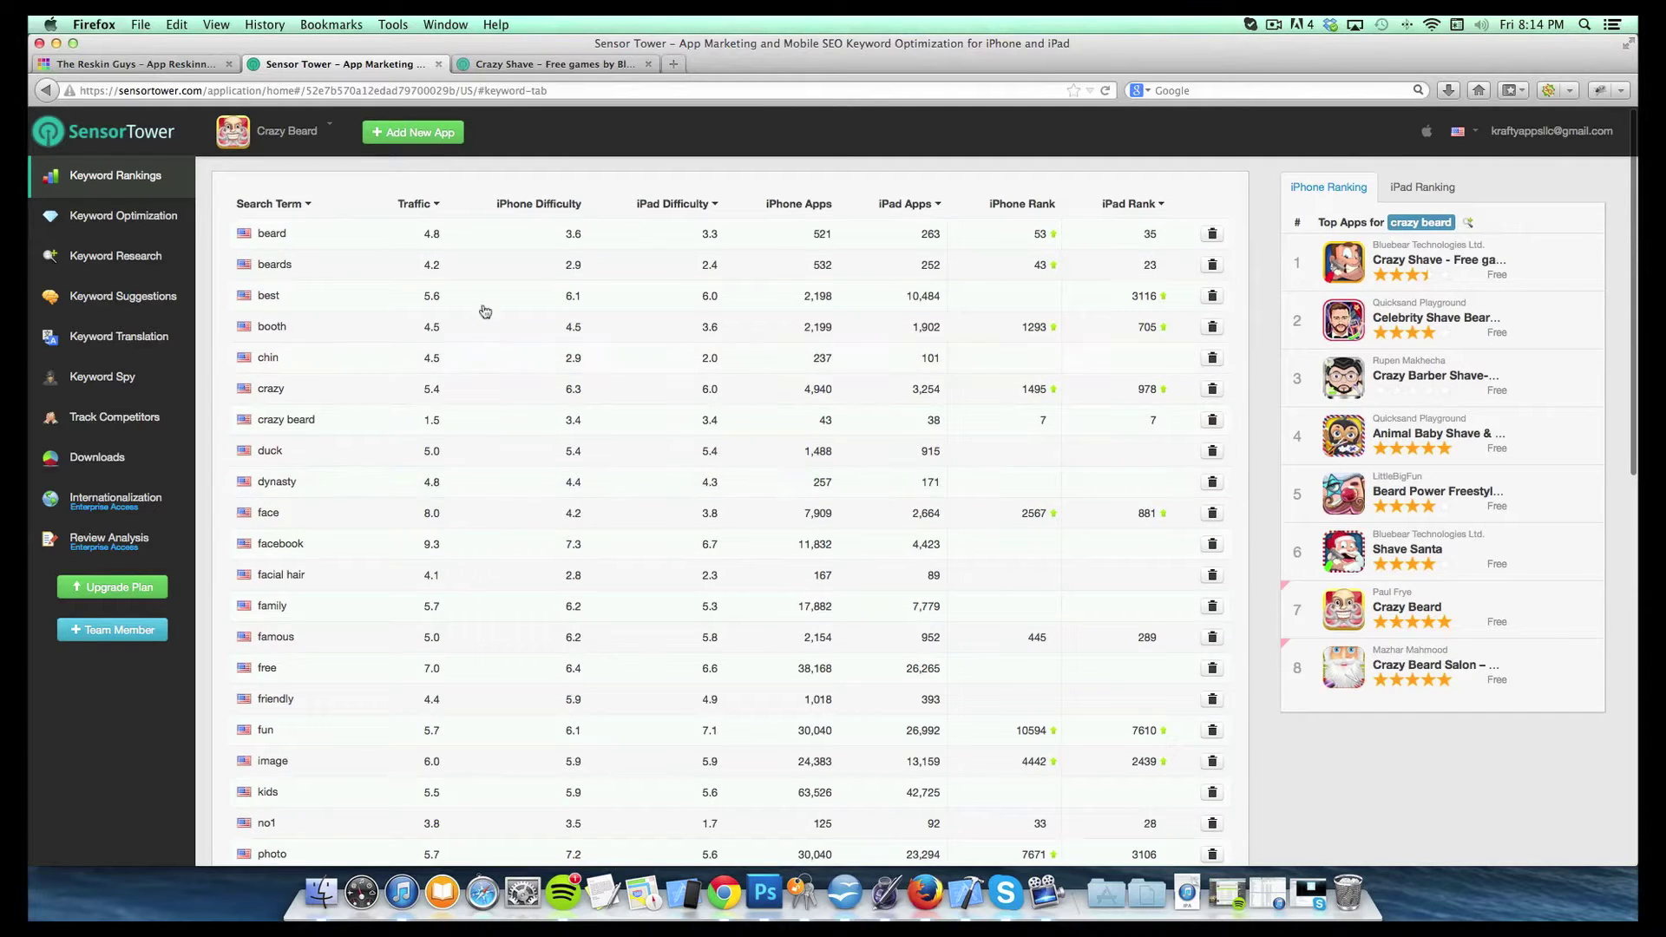
scroll(473, 260, "down", 1)
mouse_move(432, 171)
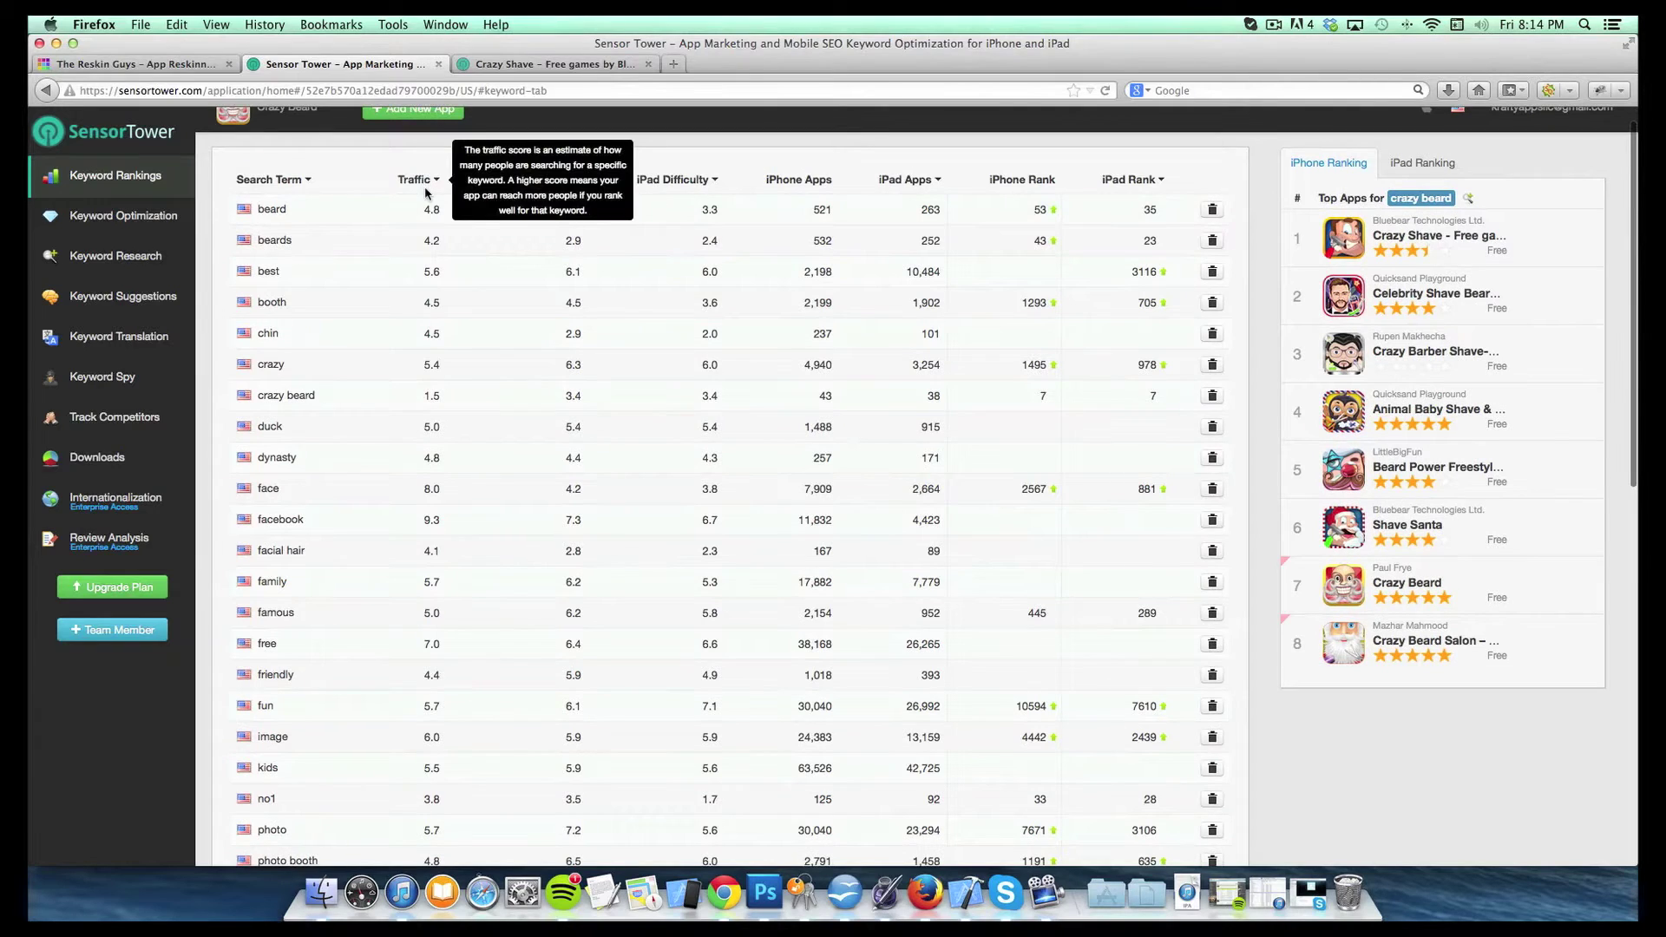
scroll(424, 183, "up", 1)
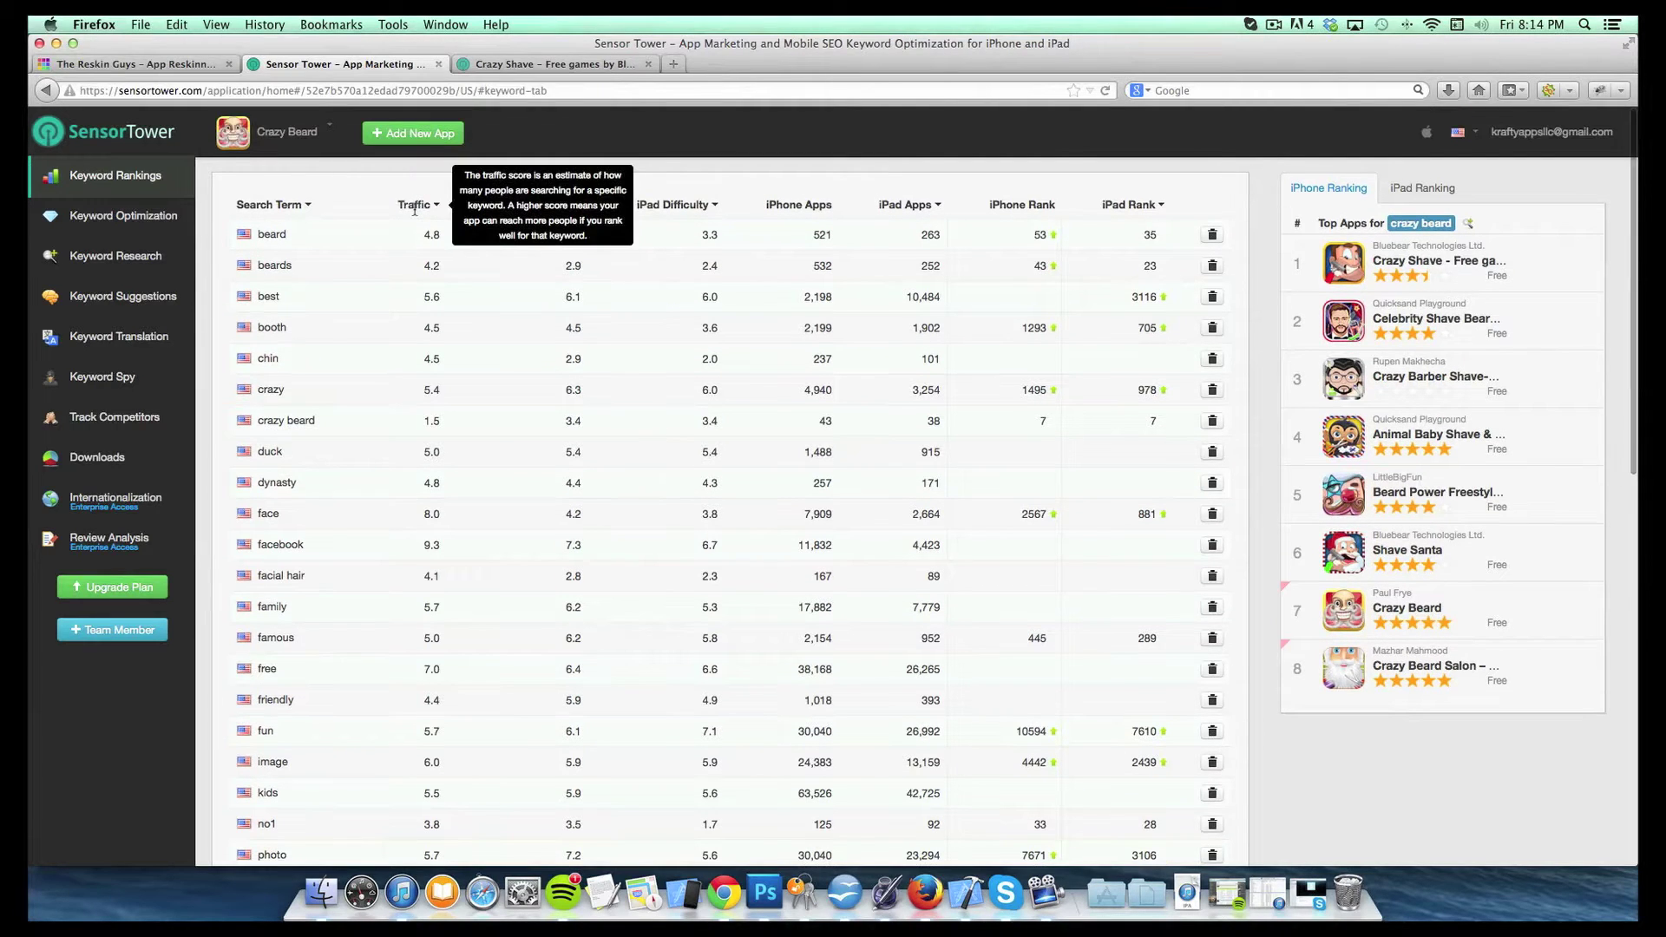
mouse_move(421, 199)
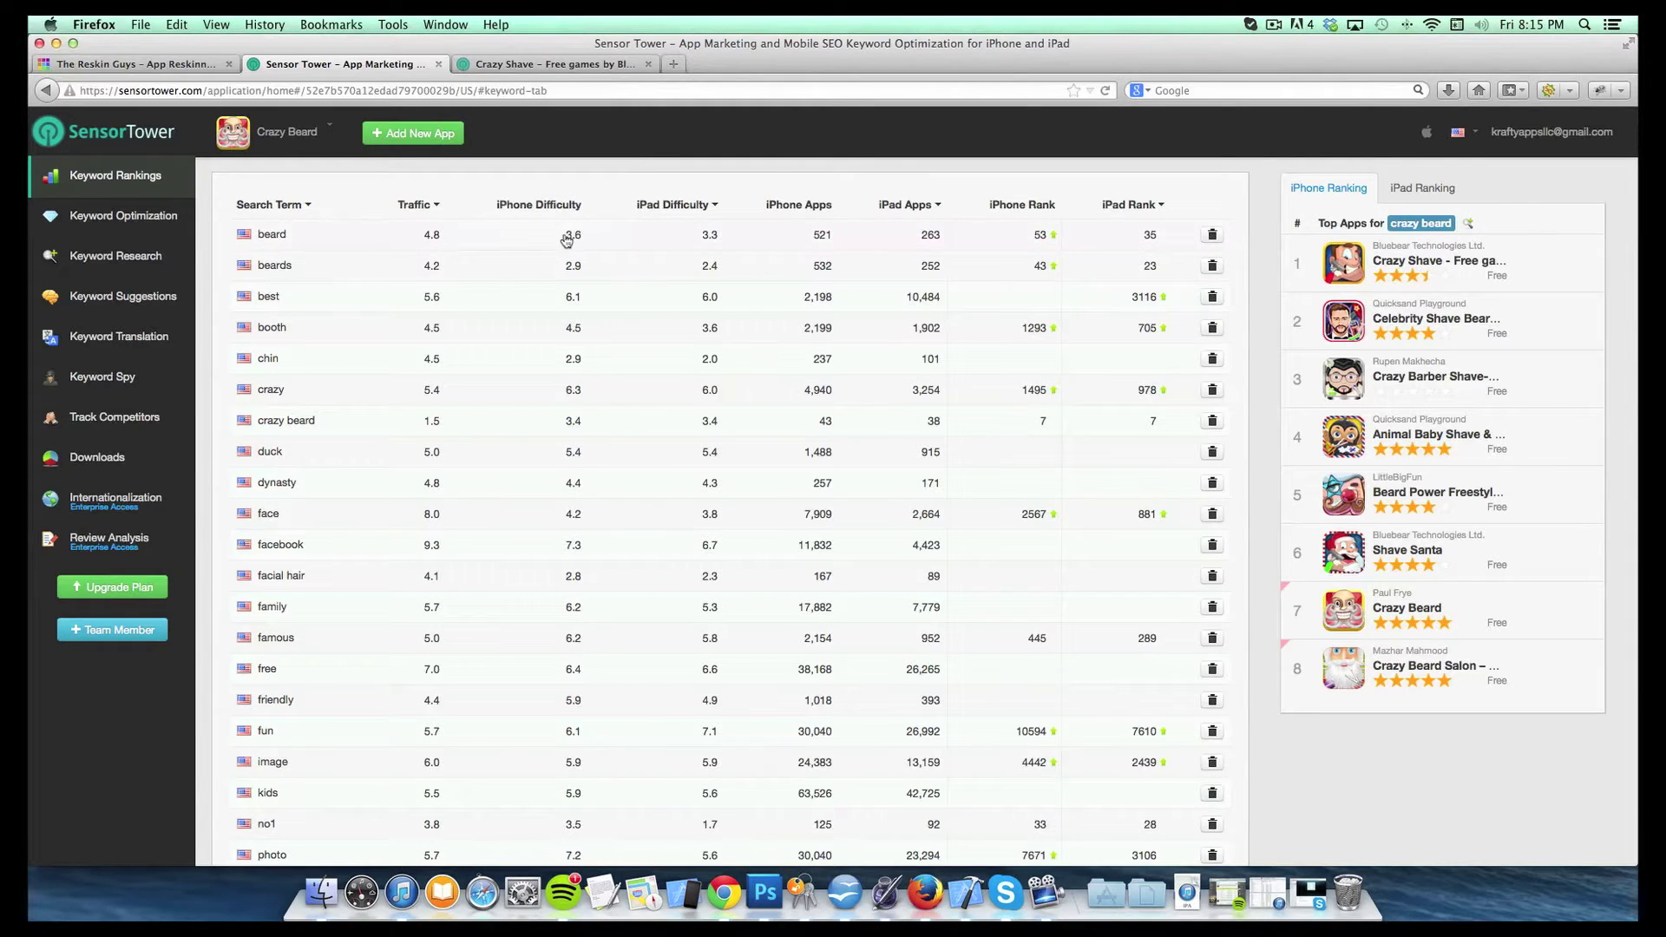
mouse_move(564, 208)
mouse_move(670, 207)
scroll(586, 440, "down", 1)
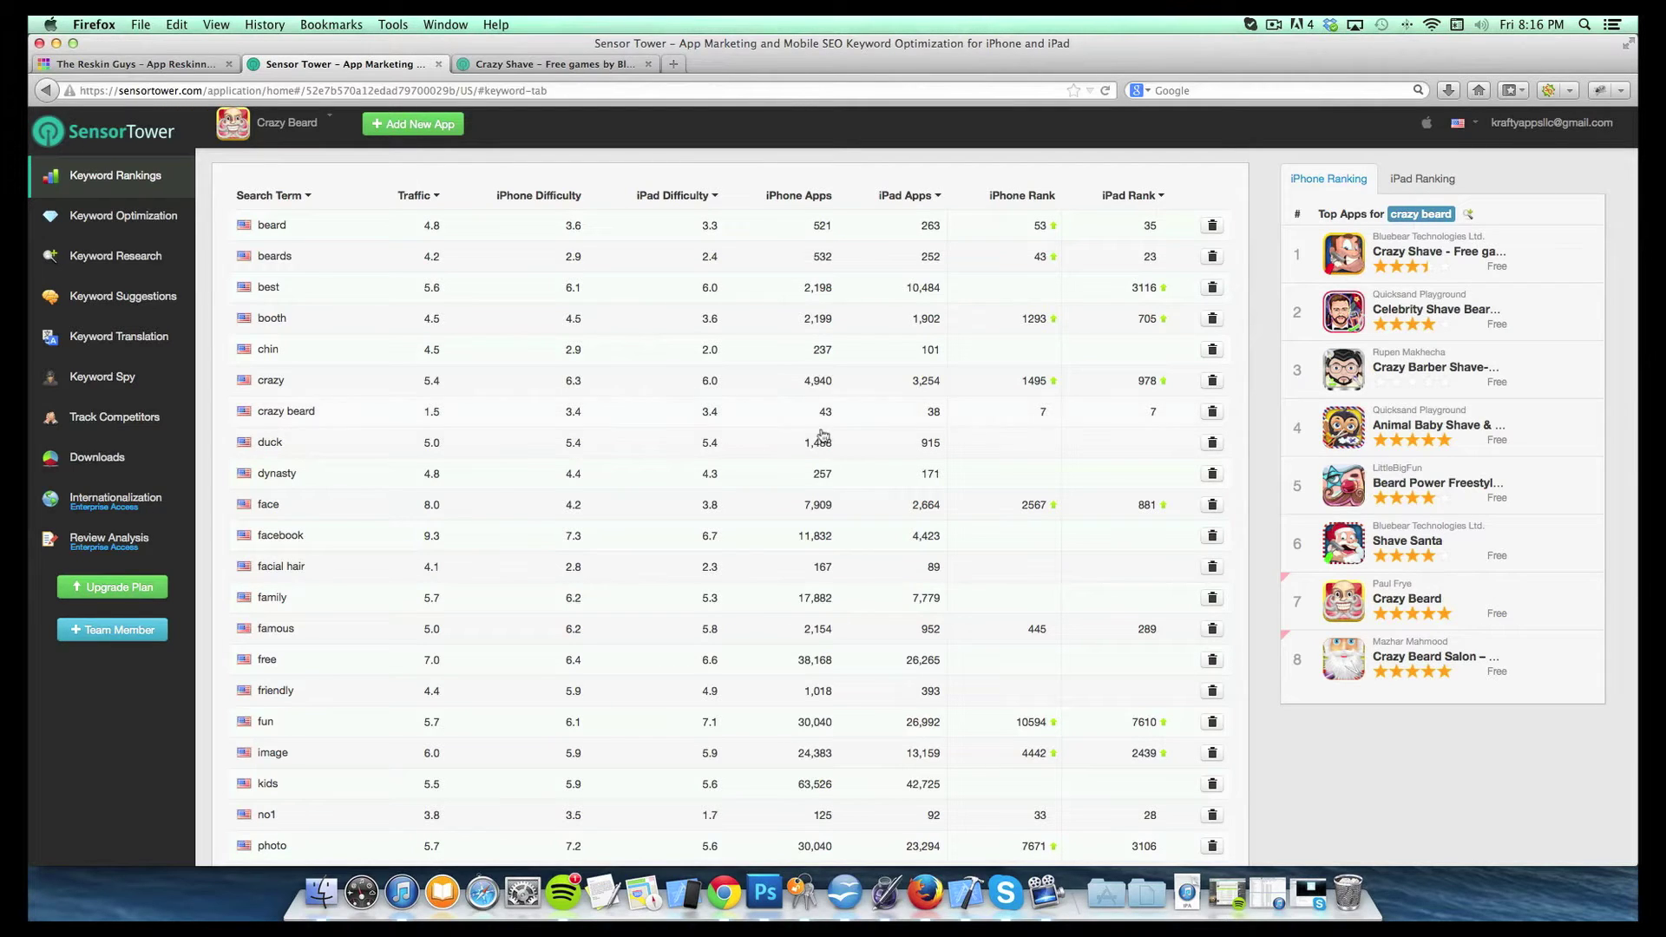
scroll(813, 429, "up", 1)
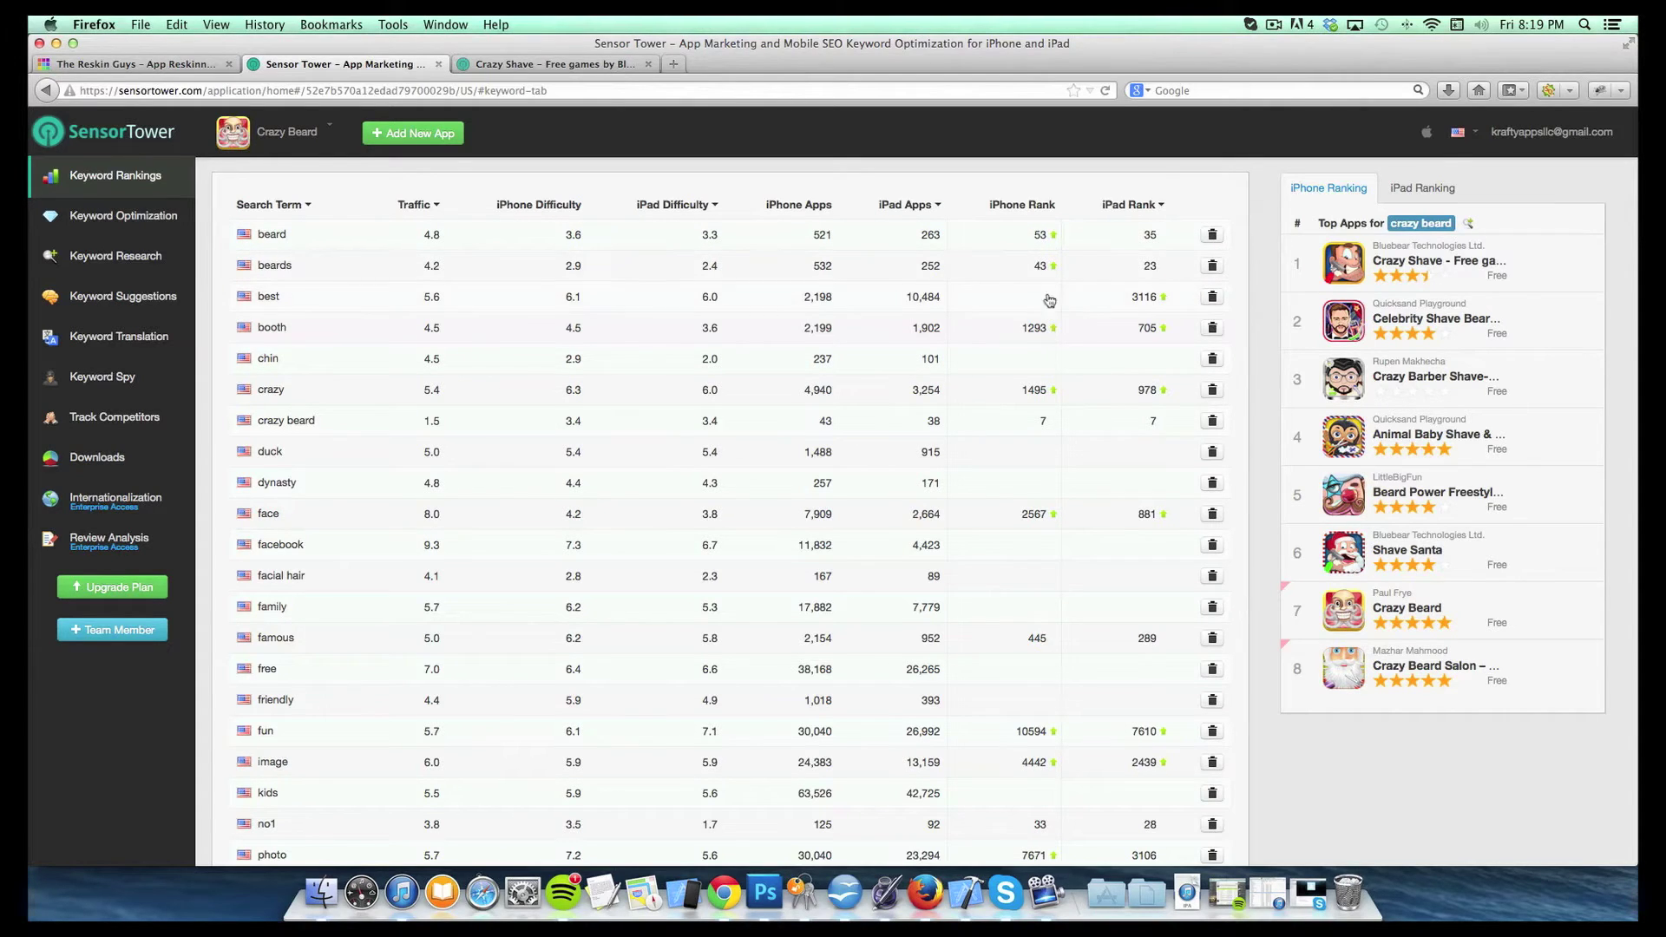
Step: Open the iPhone ranking history for 'crazy beard', showing rank 6 slipping to 7 on Jan 30
scroll(1045, 287, "down", 1)
scroll(1047, 288, "up", 1)
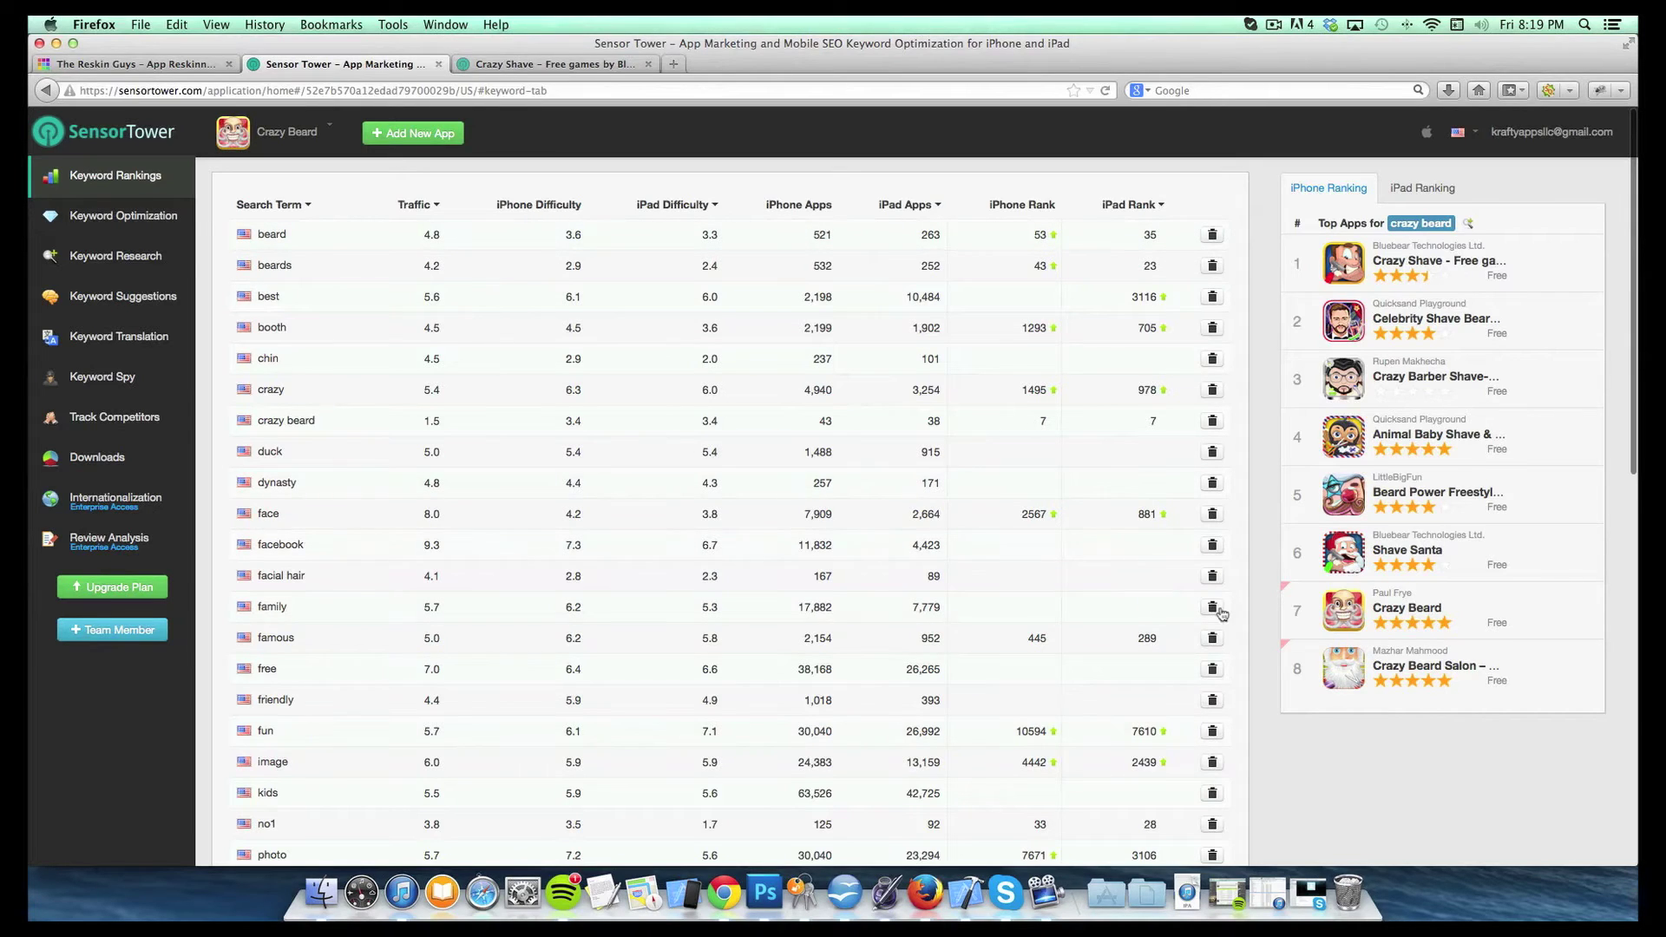
scroll(1116, 549, "down", 1)
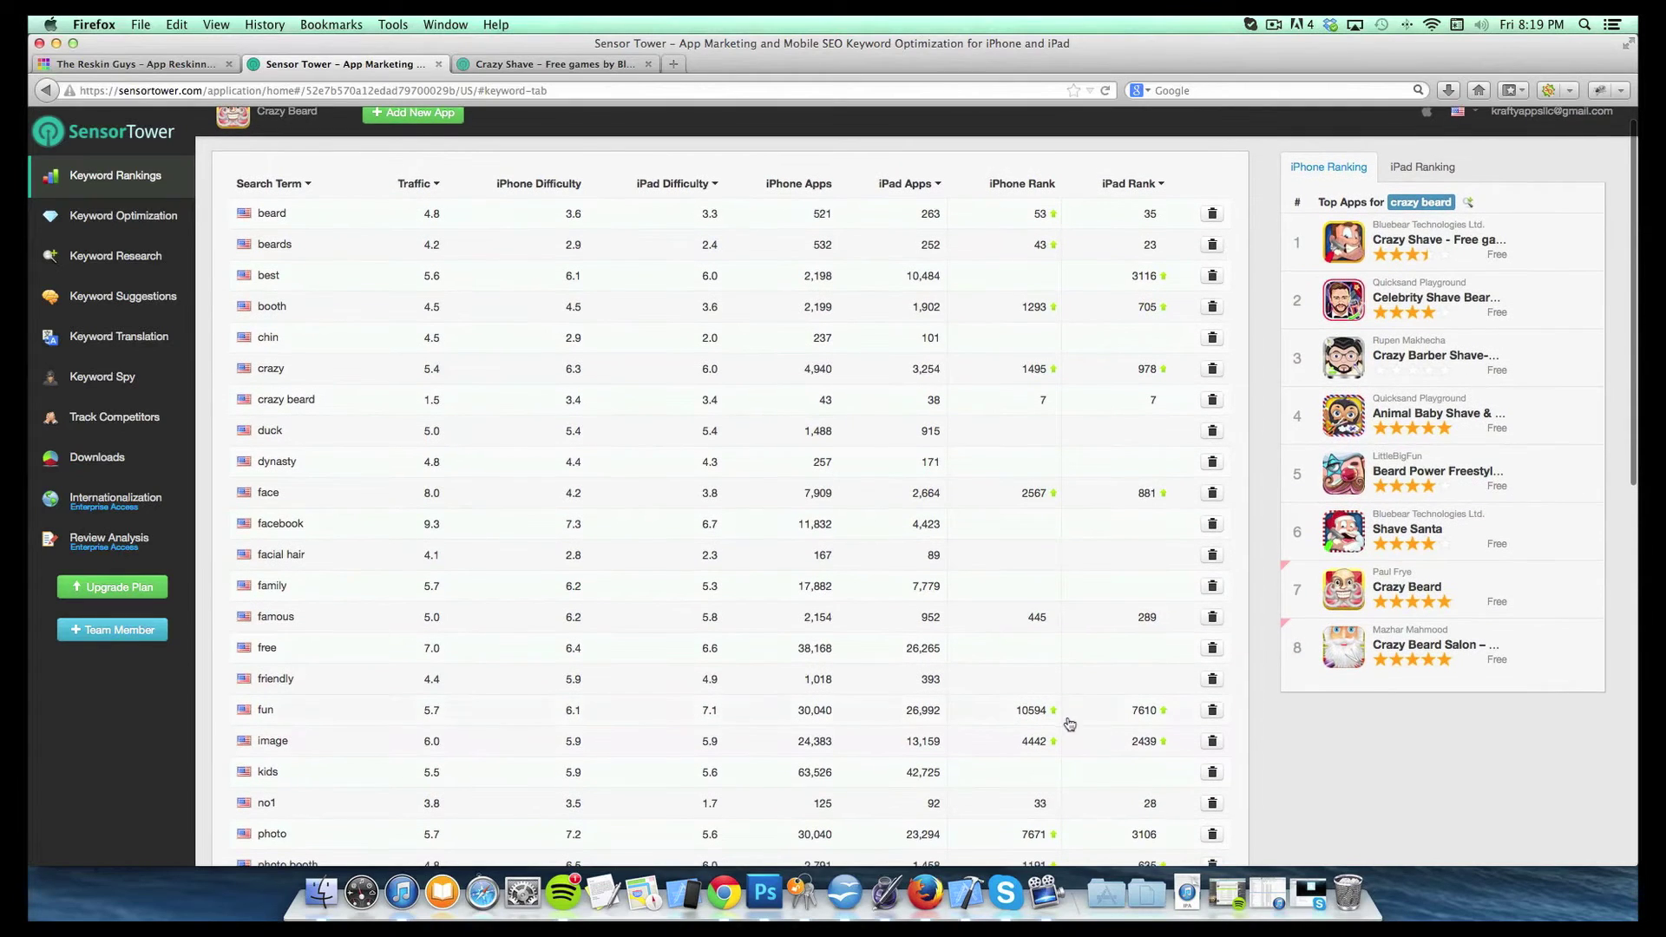
scroll(1070, 725, "up", 1)
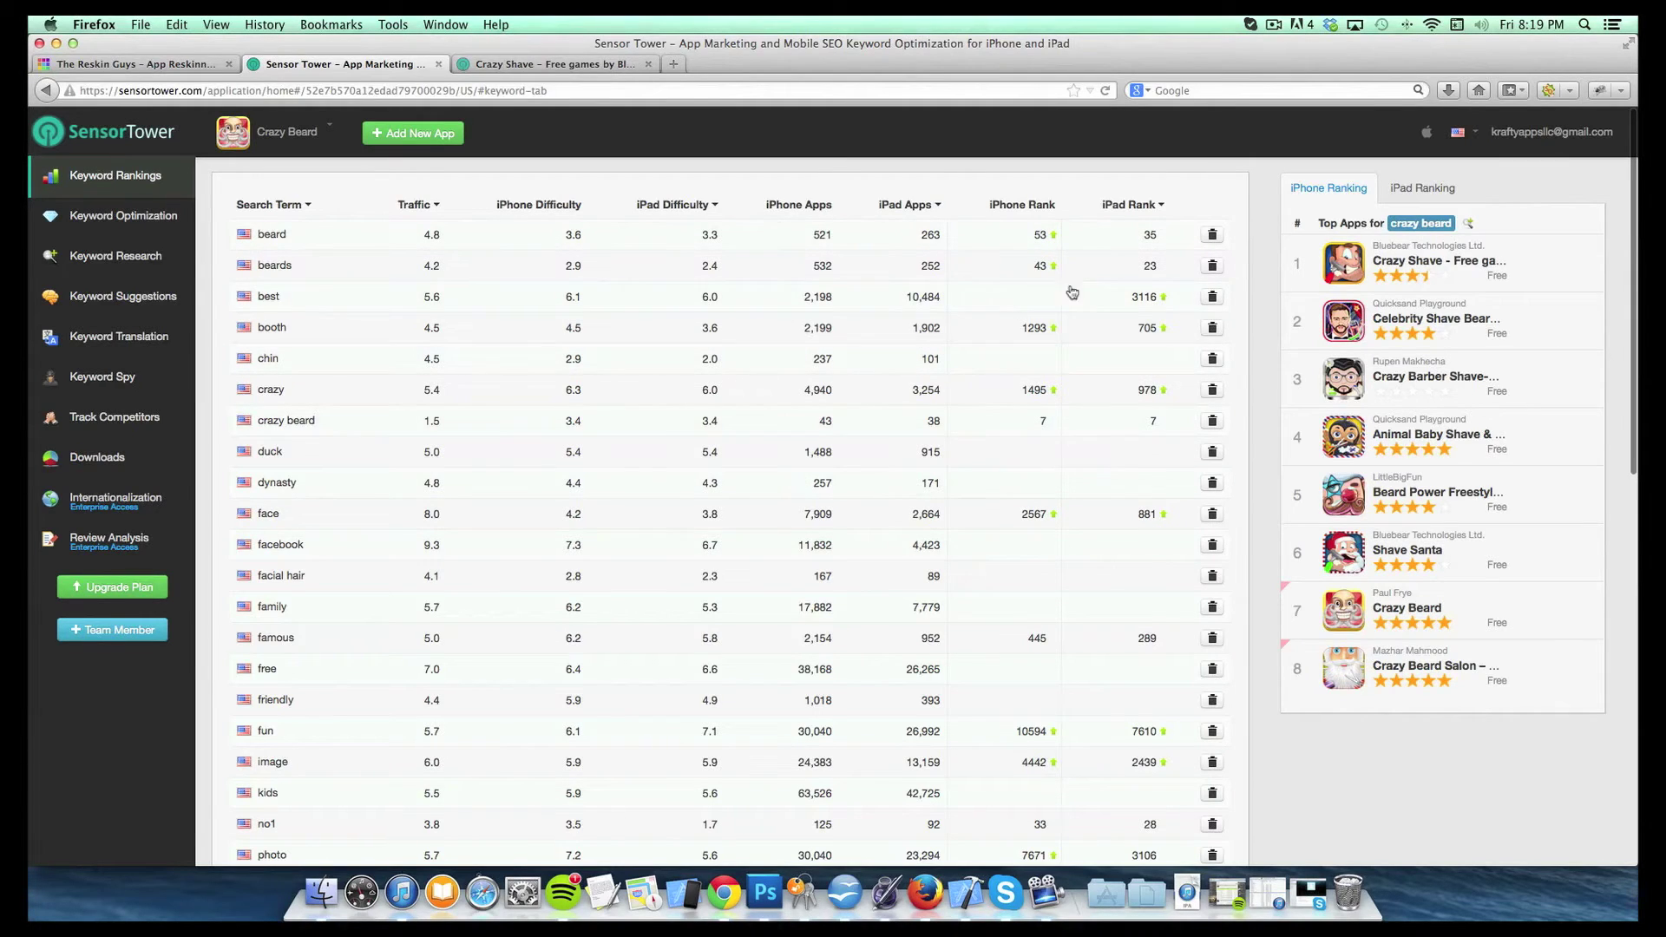
left_click(975, 417)
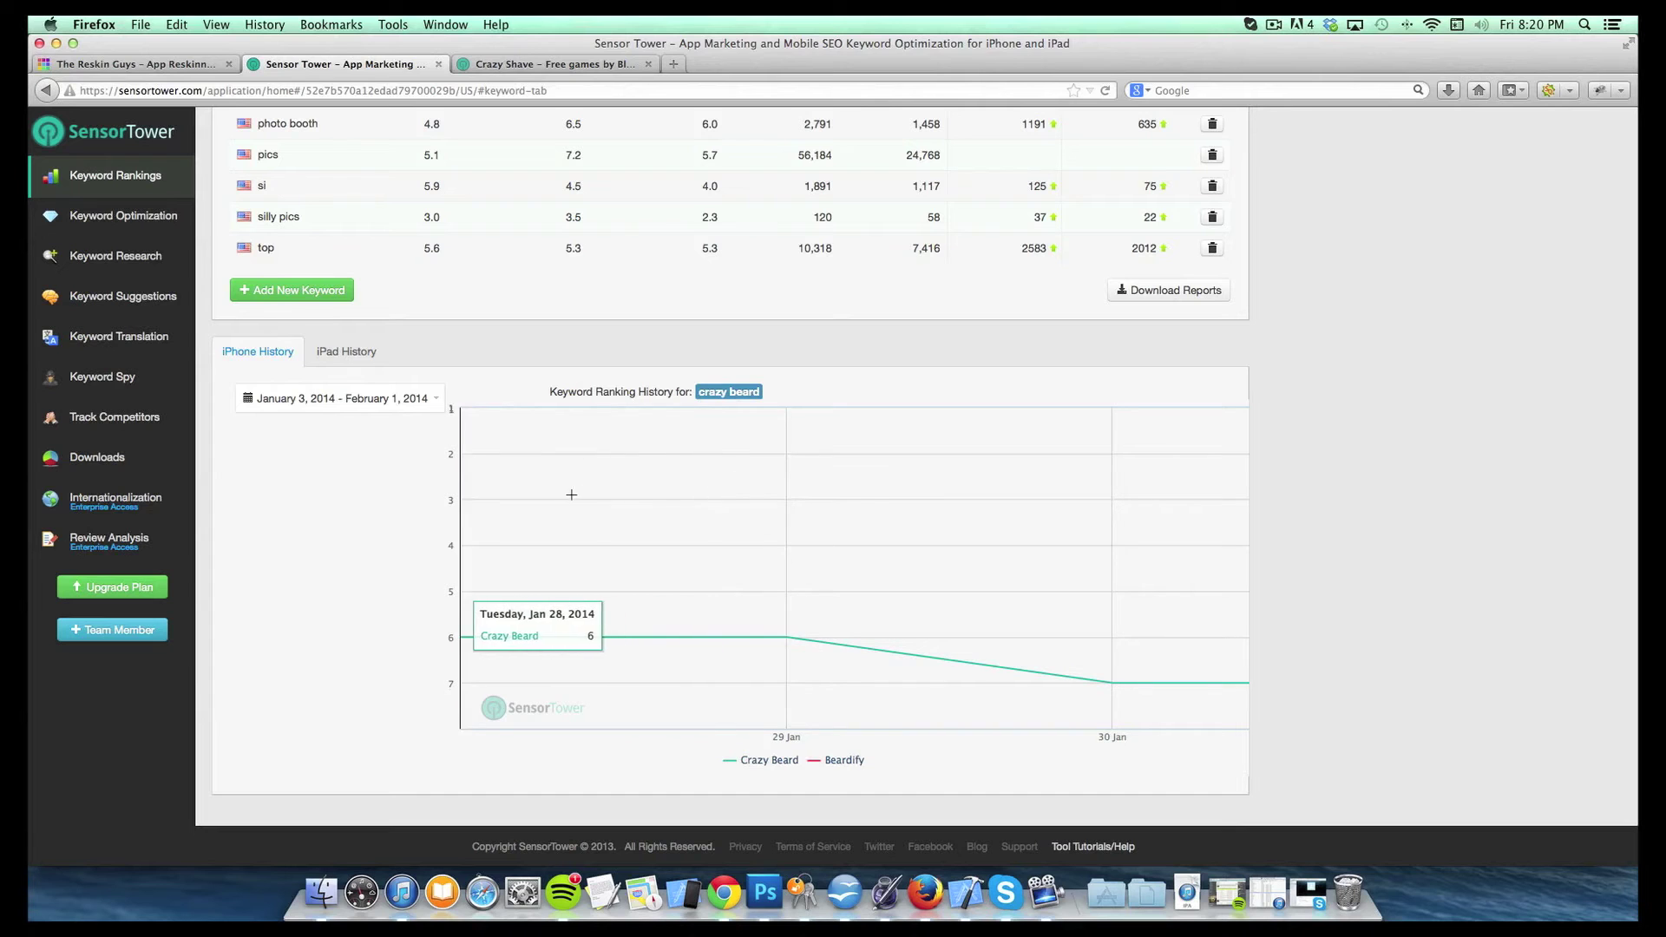
Step: Show iPad rankings for 'crazy beard', leaving the Jan 3 to Feb 1, 2014 range unchanged
scroll(369, 456, "up", 7)
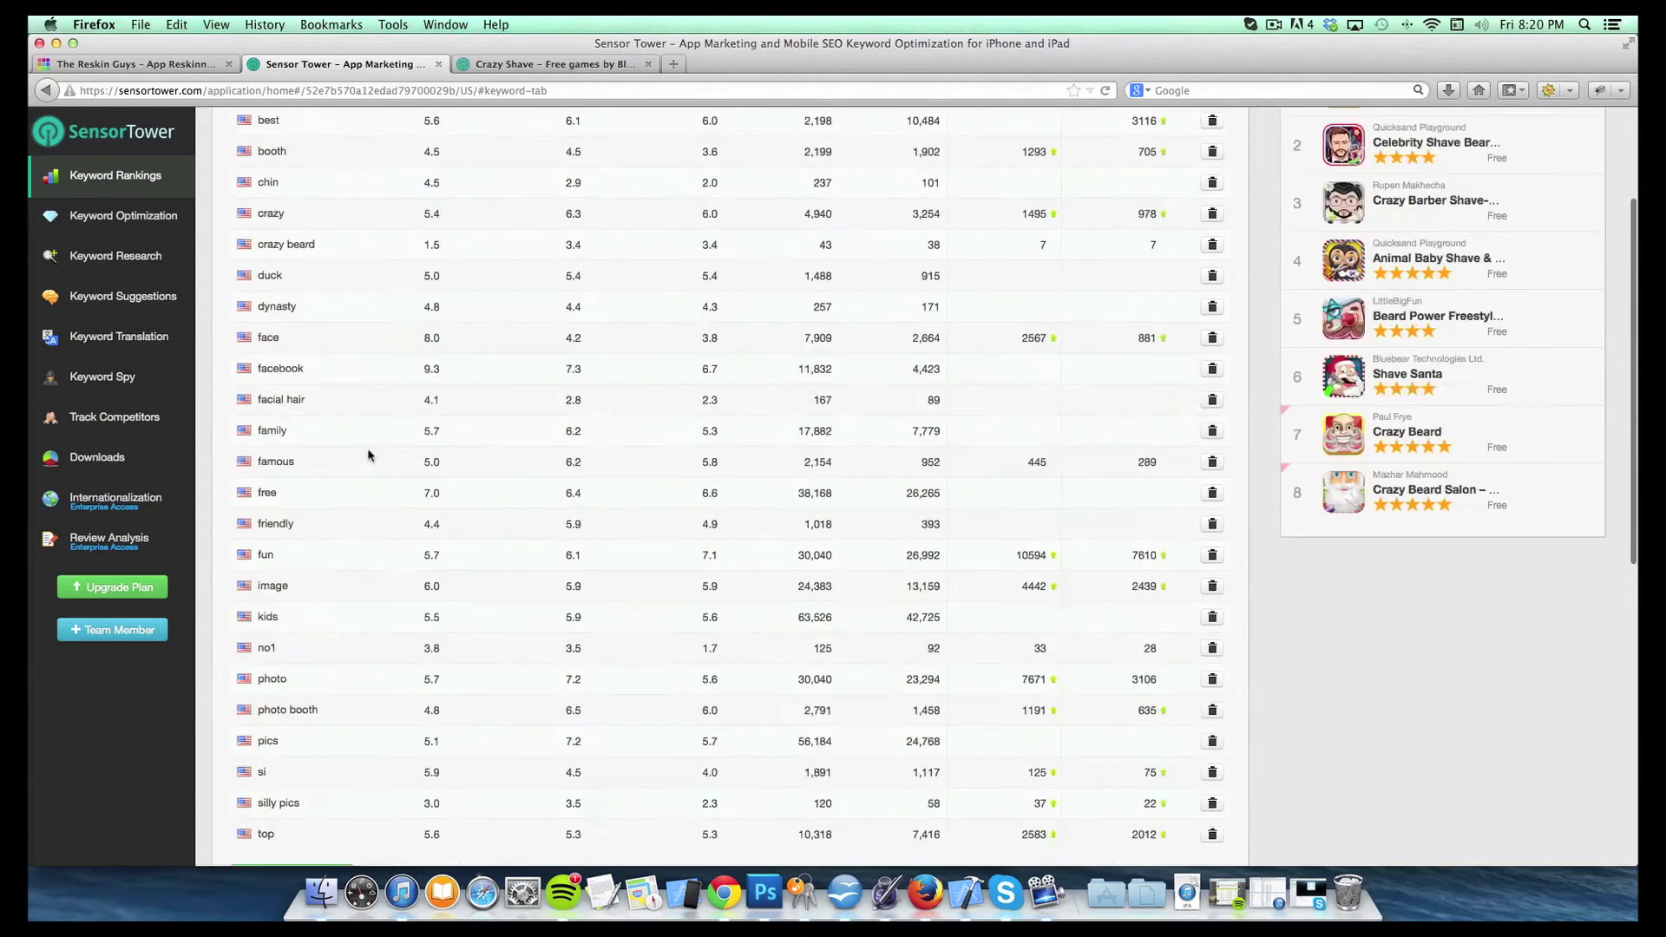
scroll(373, 447, "up", 3)
scroll(395, 433, "down", 10)
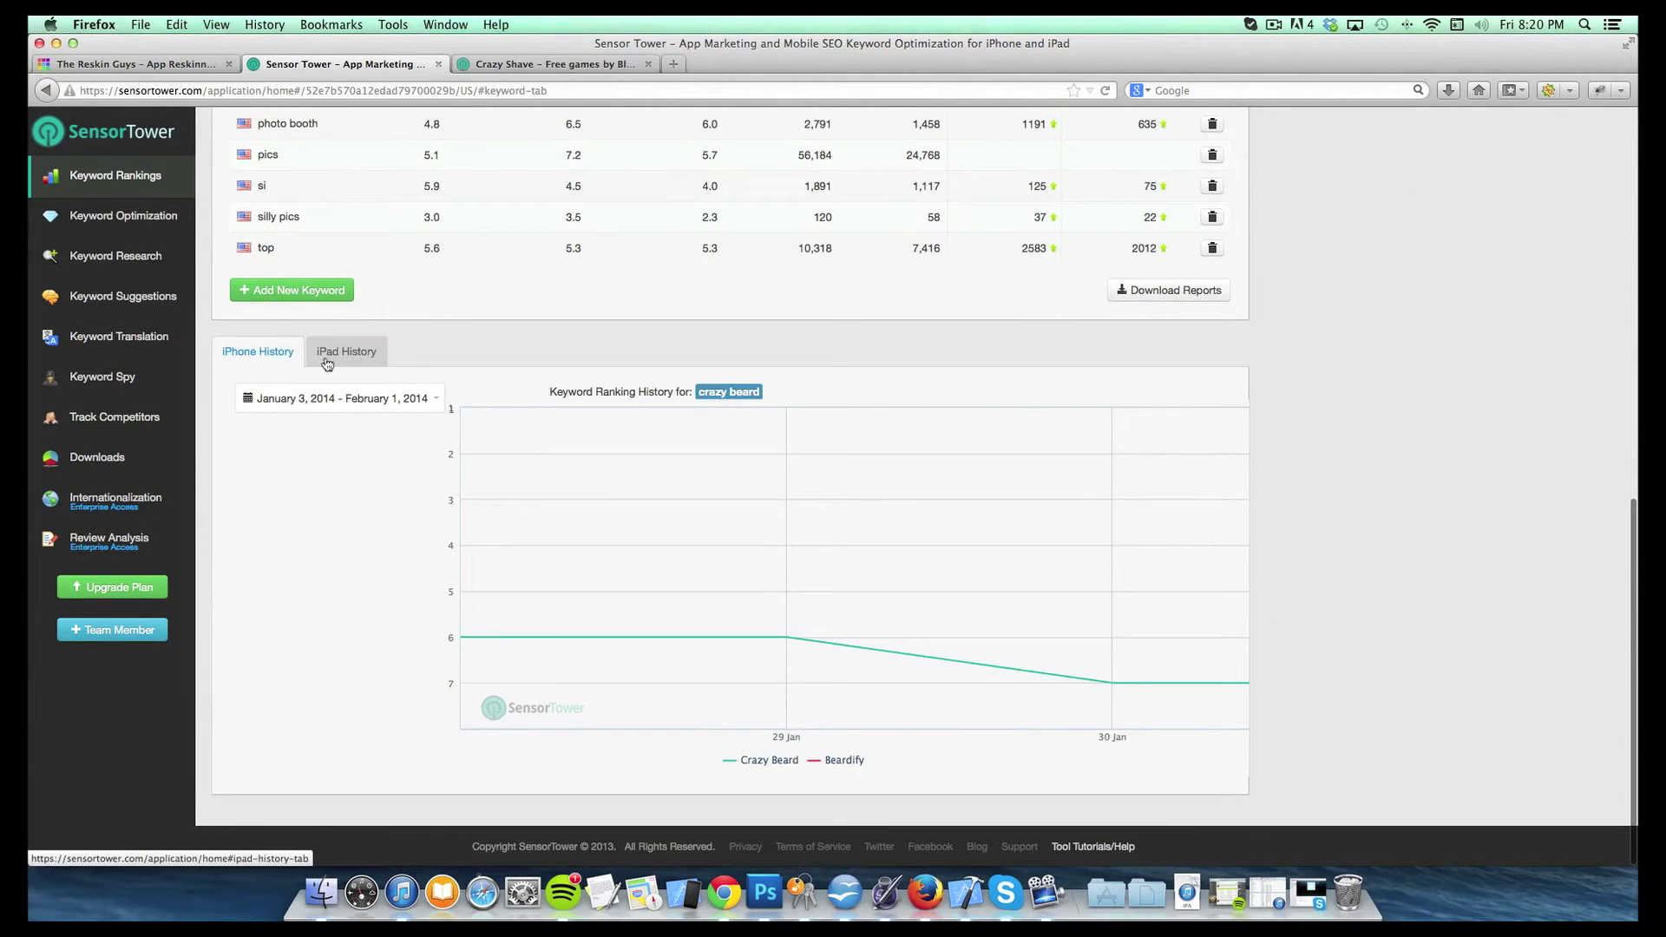
left_click(361, 361)
scroll(339, 656, "down", 5)
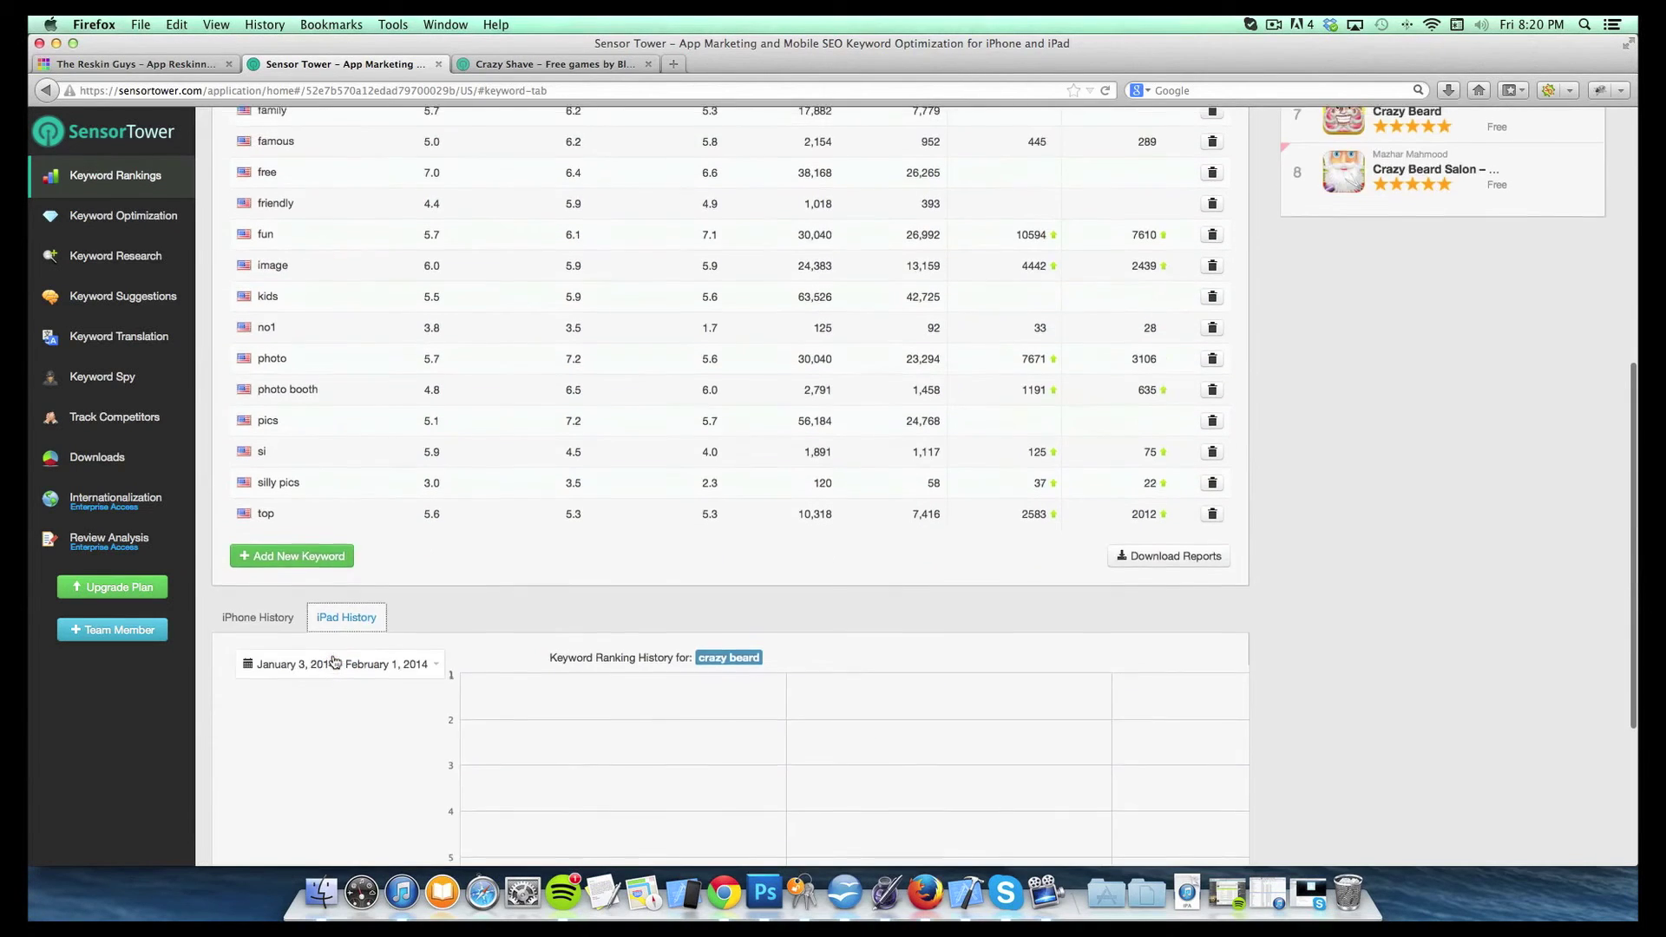
left_click(339, 430)
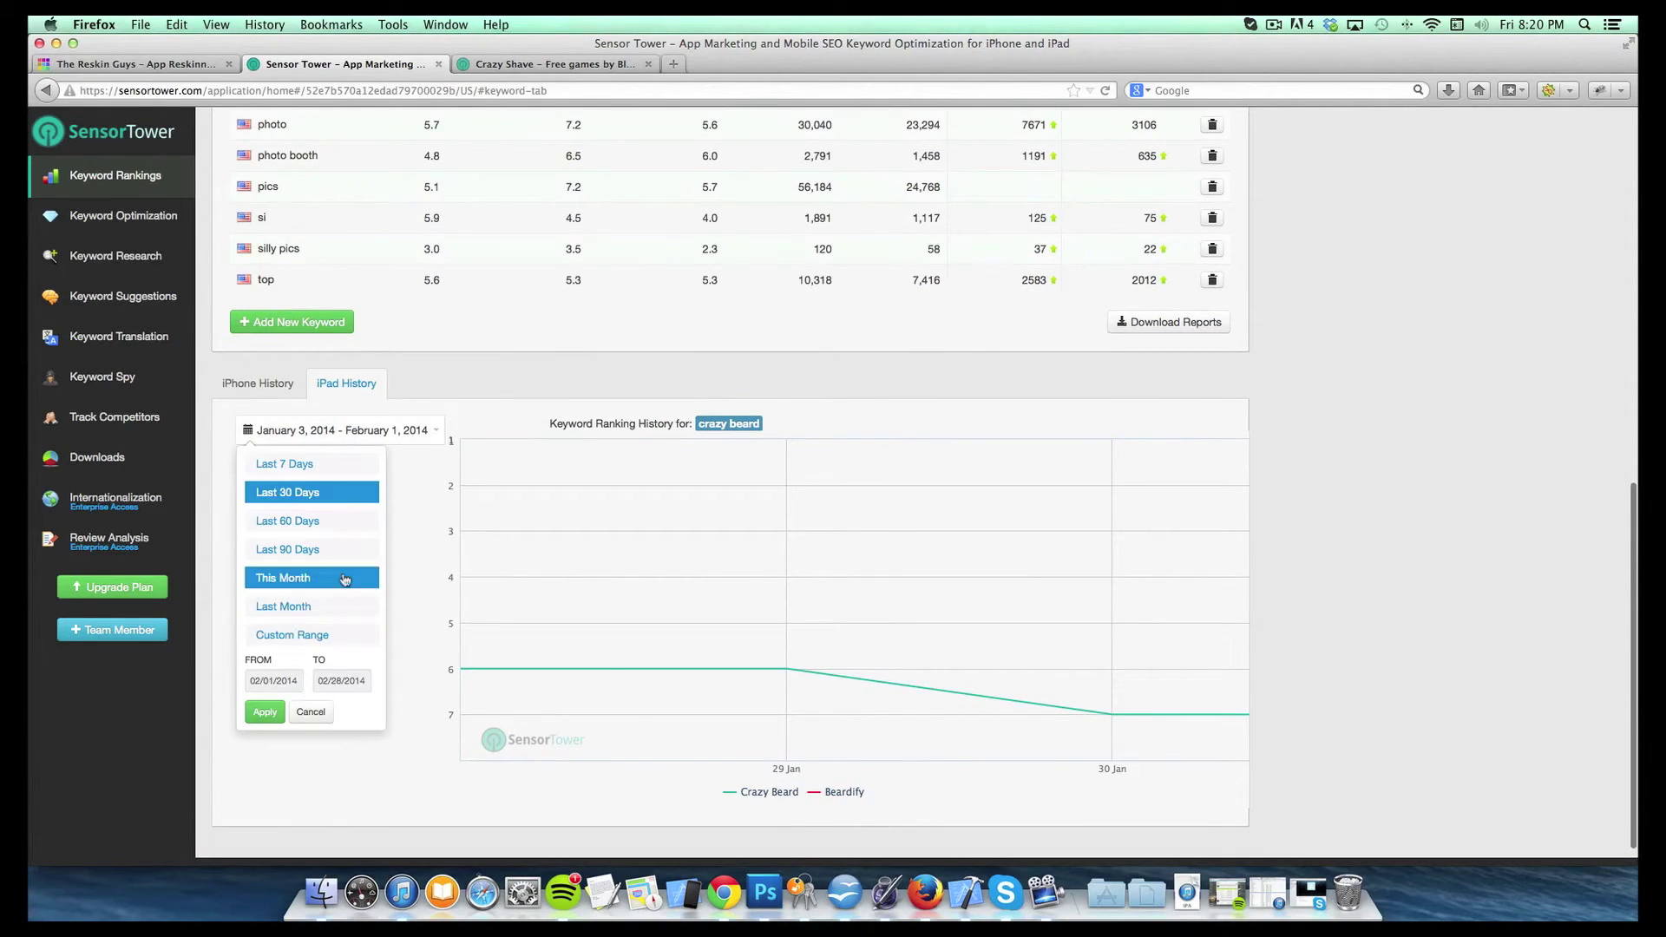
left_click(437, 621)
scroll(438, 623, "up", 15)
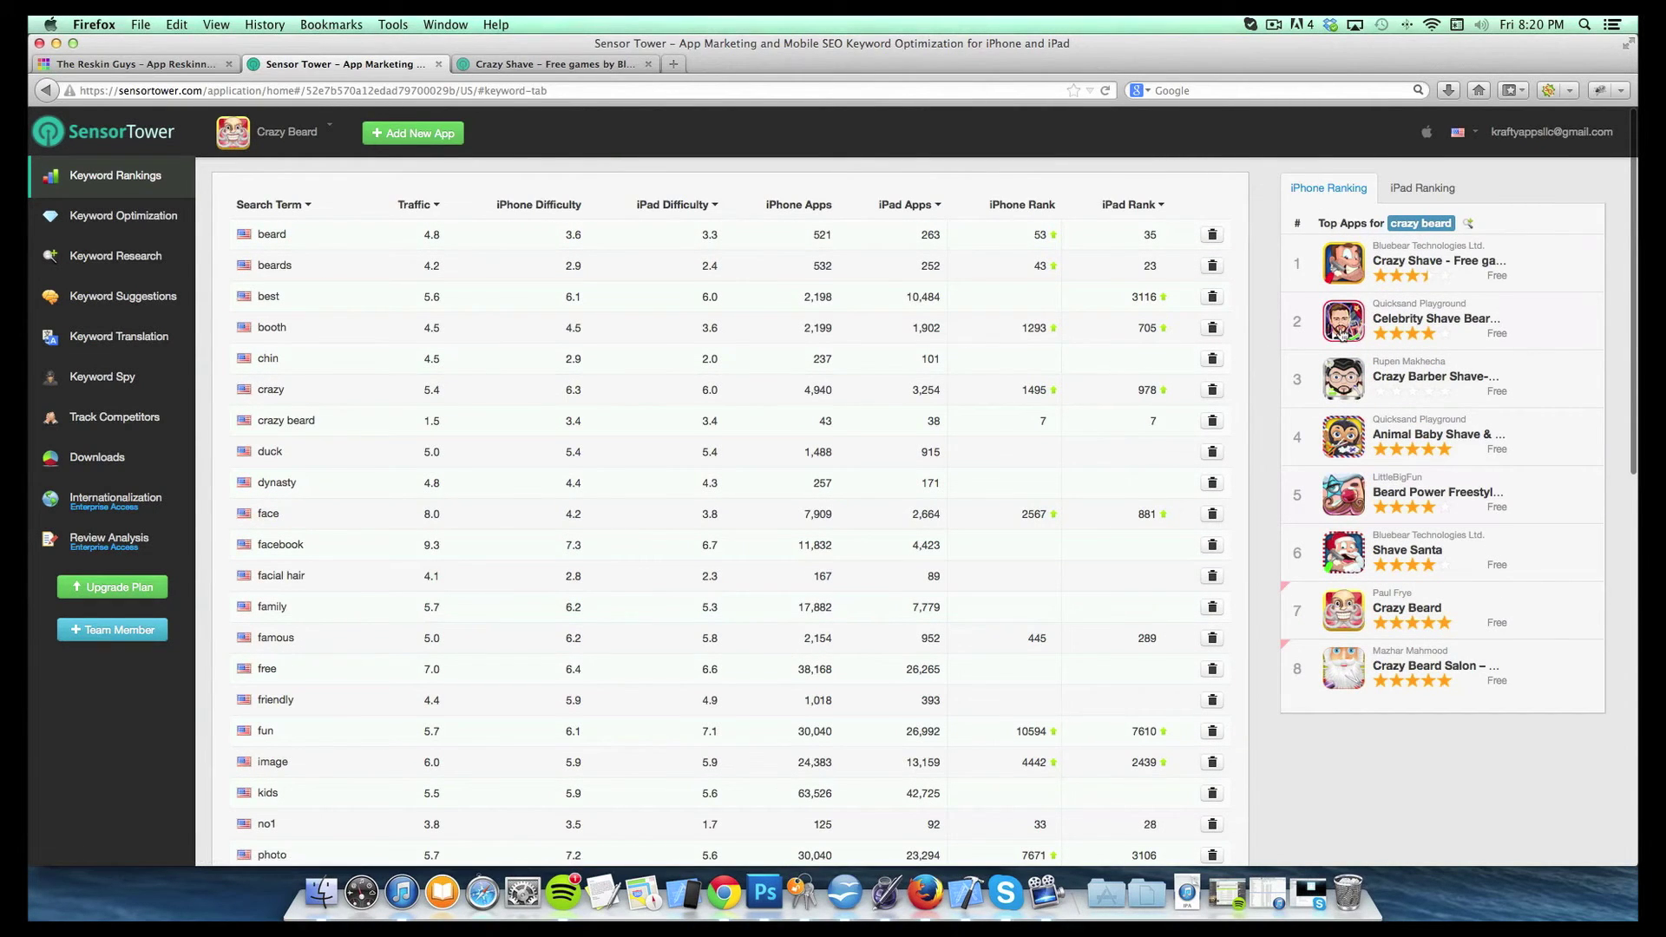
scroll(1344, 336, "down", 2)
scroll(1344, 337, "up", 1)
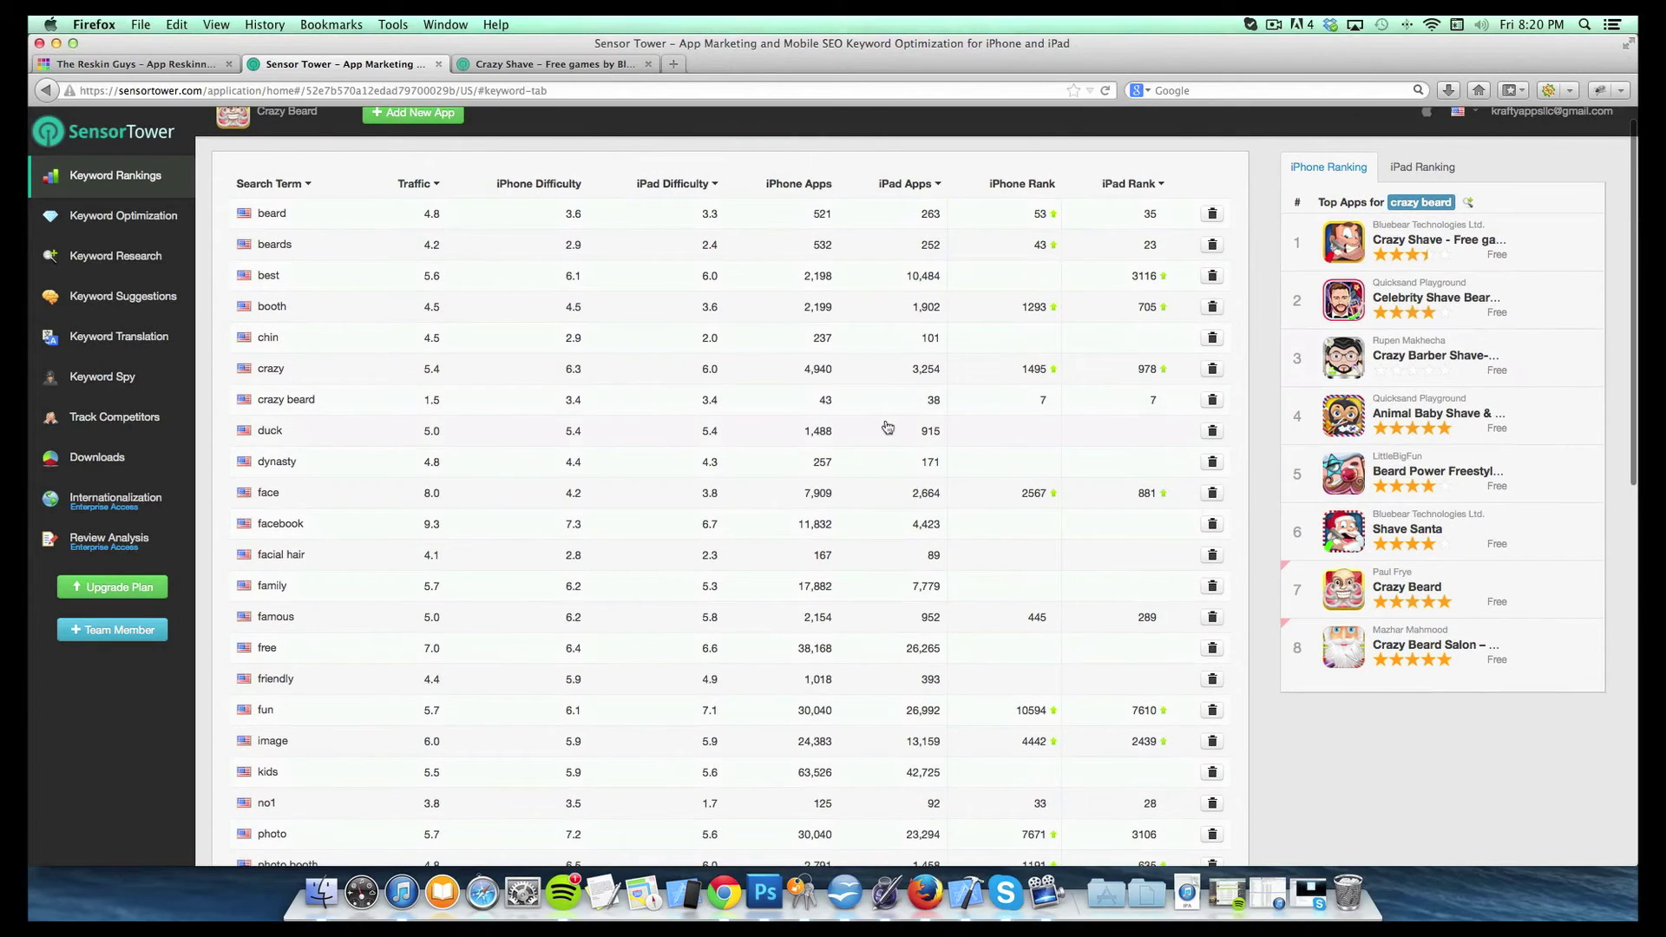
scroll(1362, 343, "up", 1)
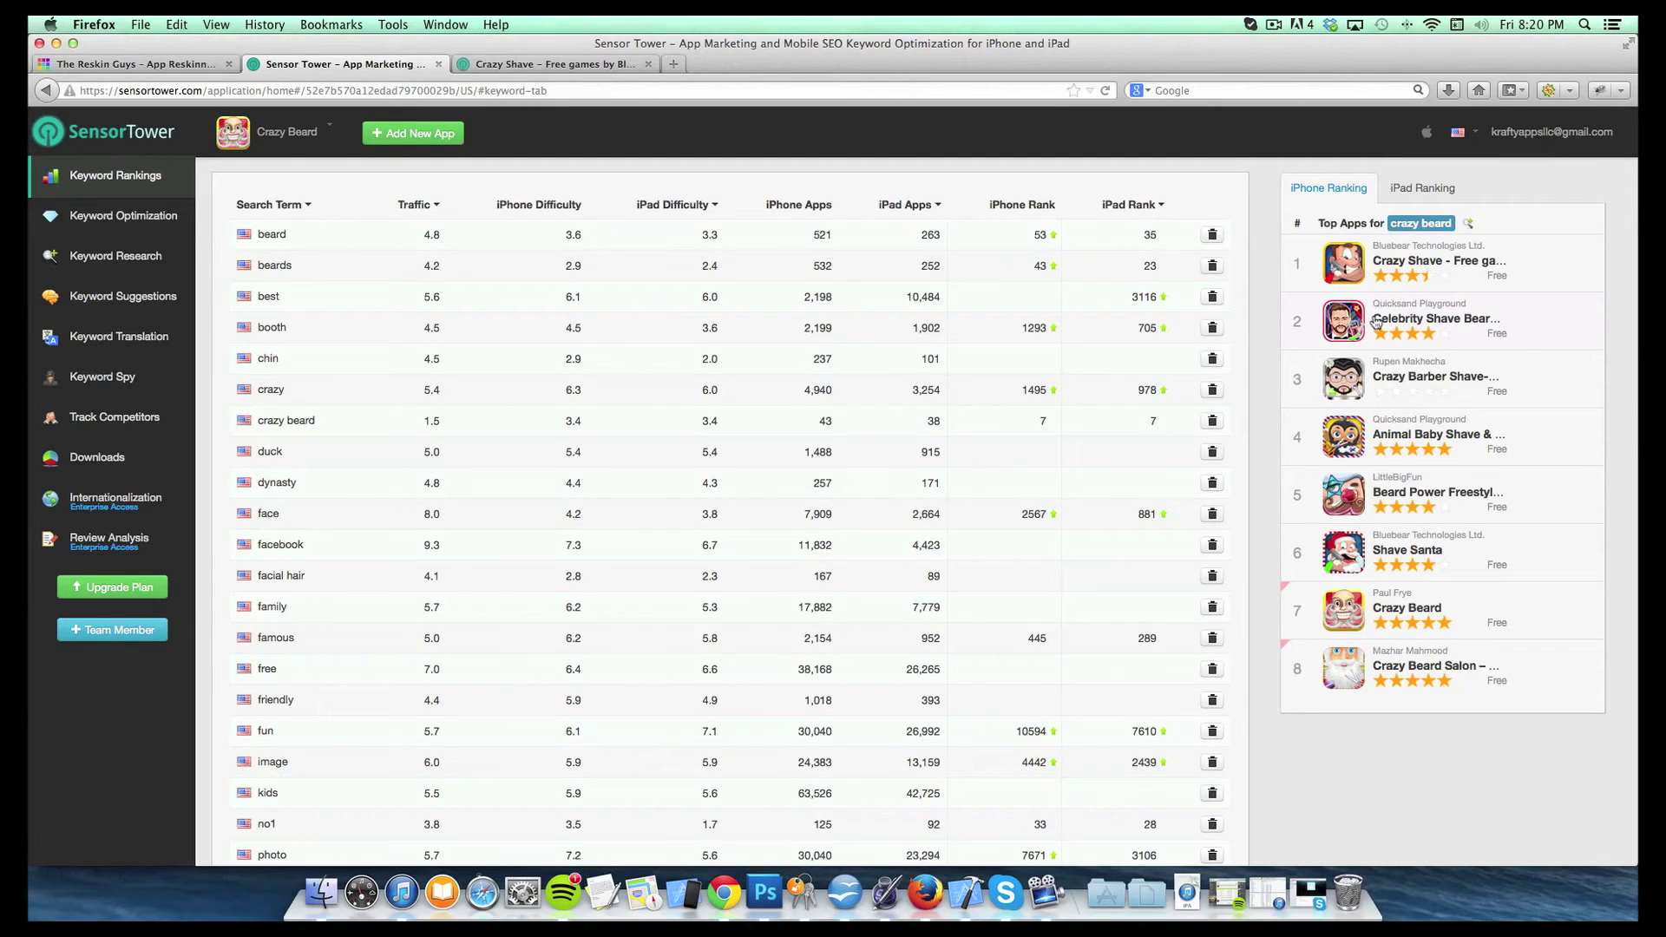
scroll(1378, 330, "down", 1)
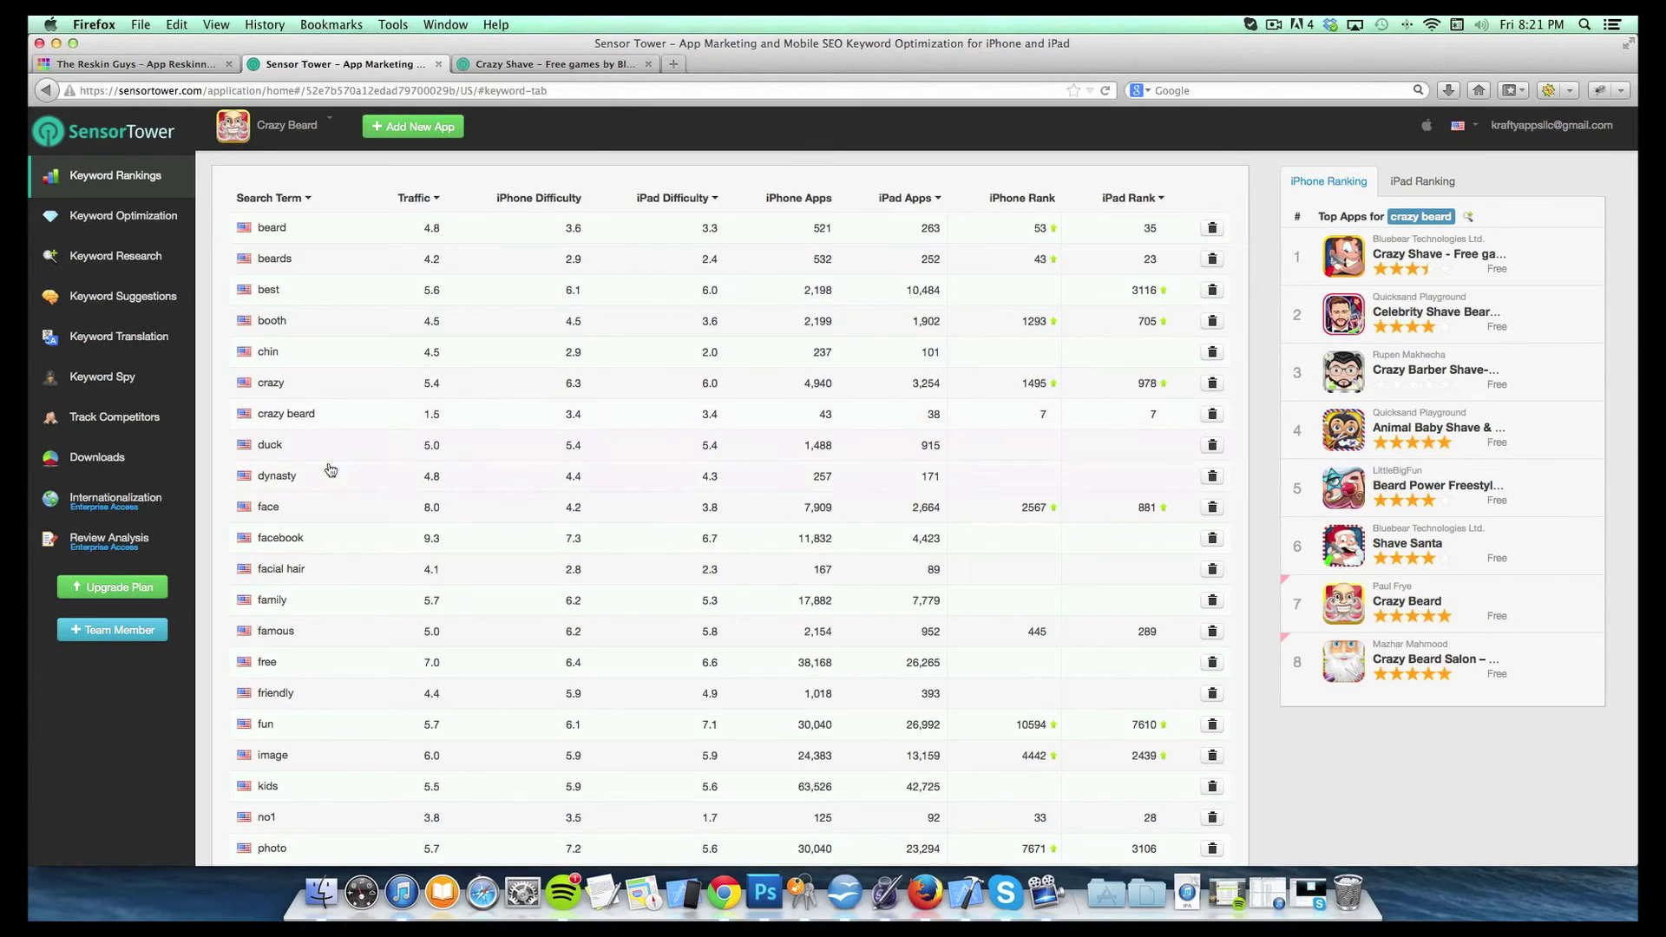
left_click(306, 385)
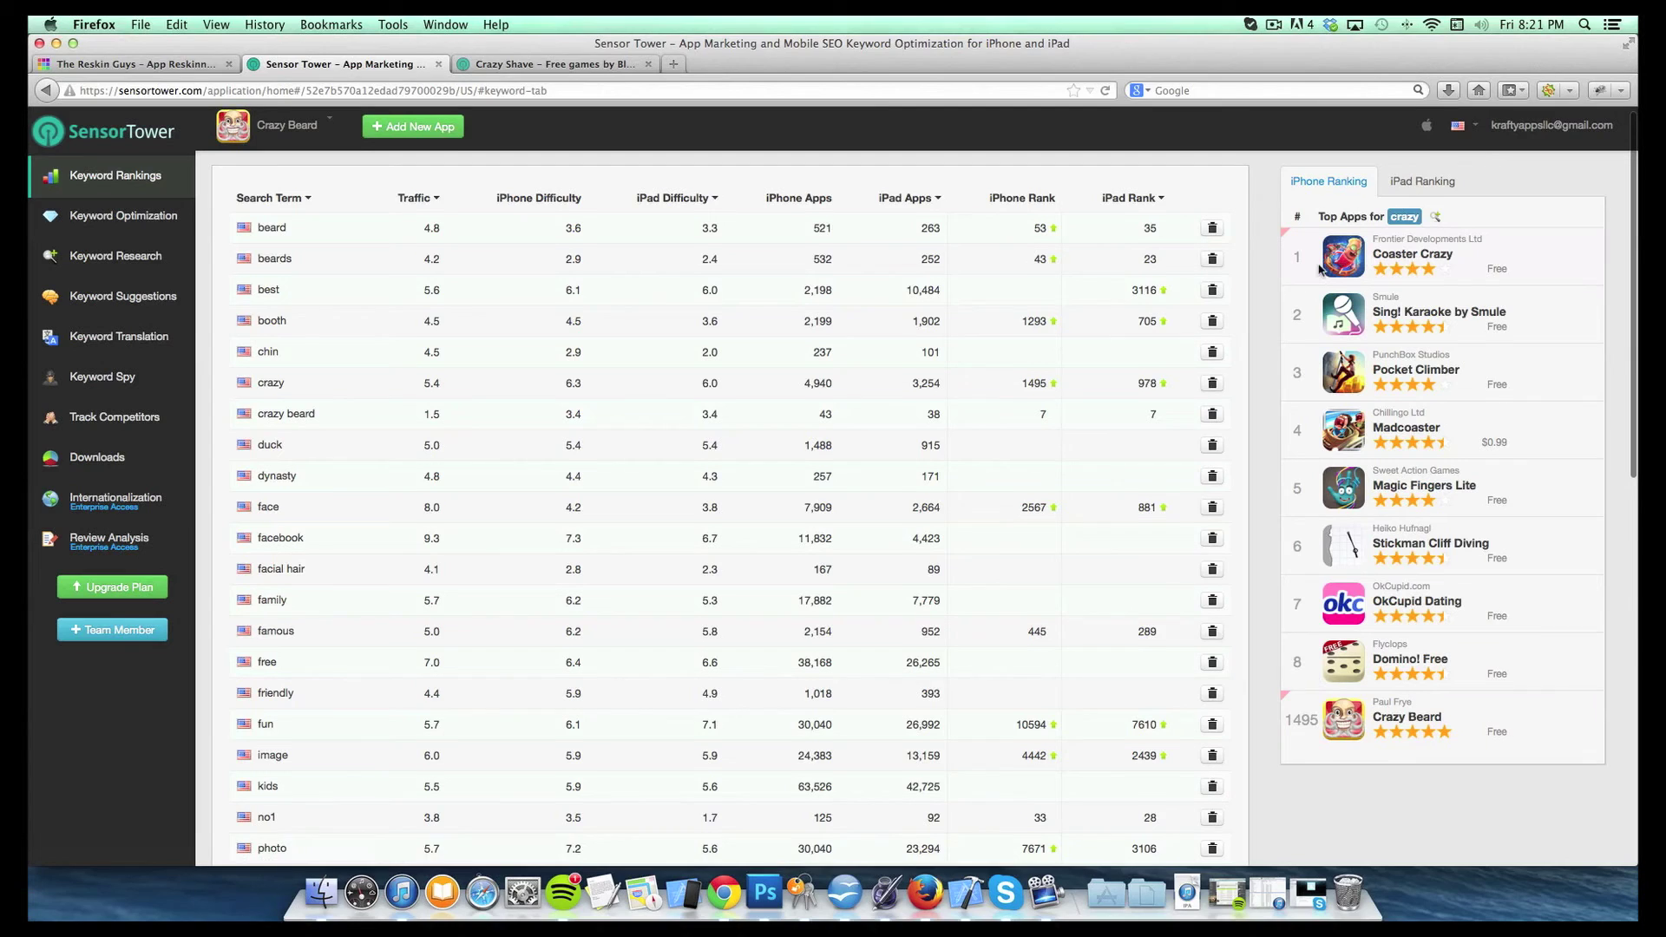
Step: Review the top iPhone apps for 'crazy', from Coaster Crazy down to Crazy Beard at 1495
scroll(1246, 405, "up", 1)
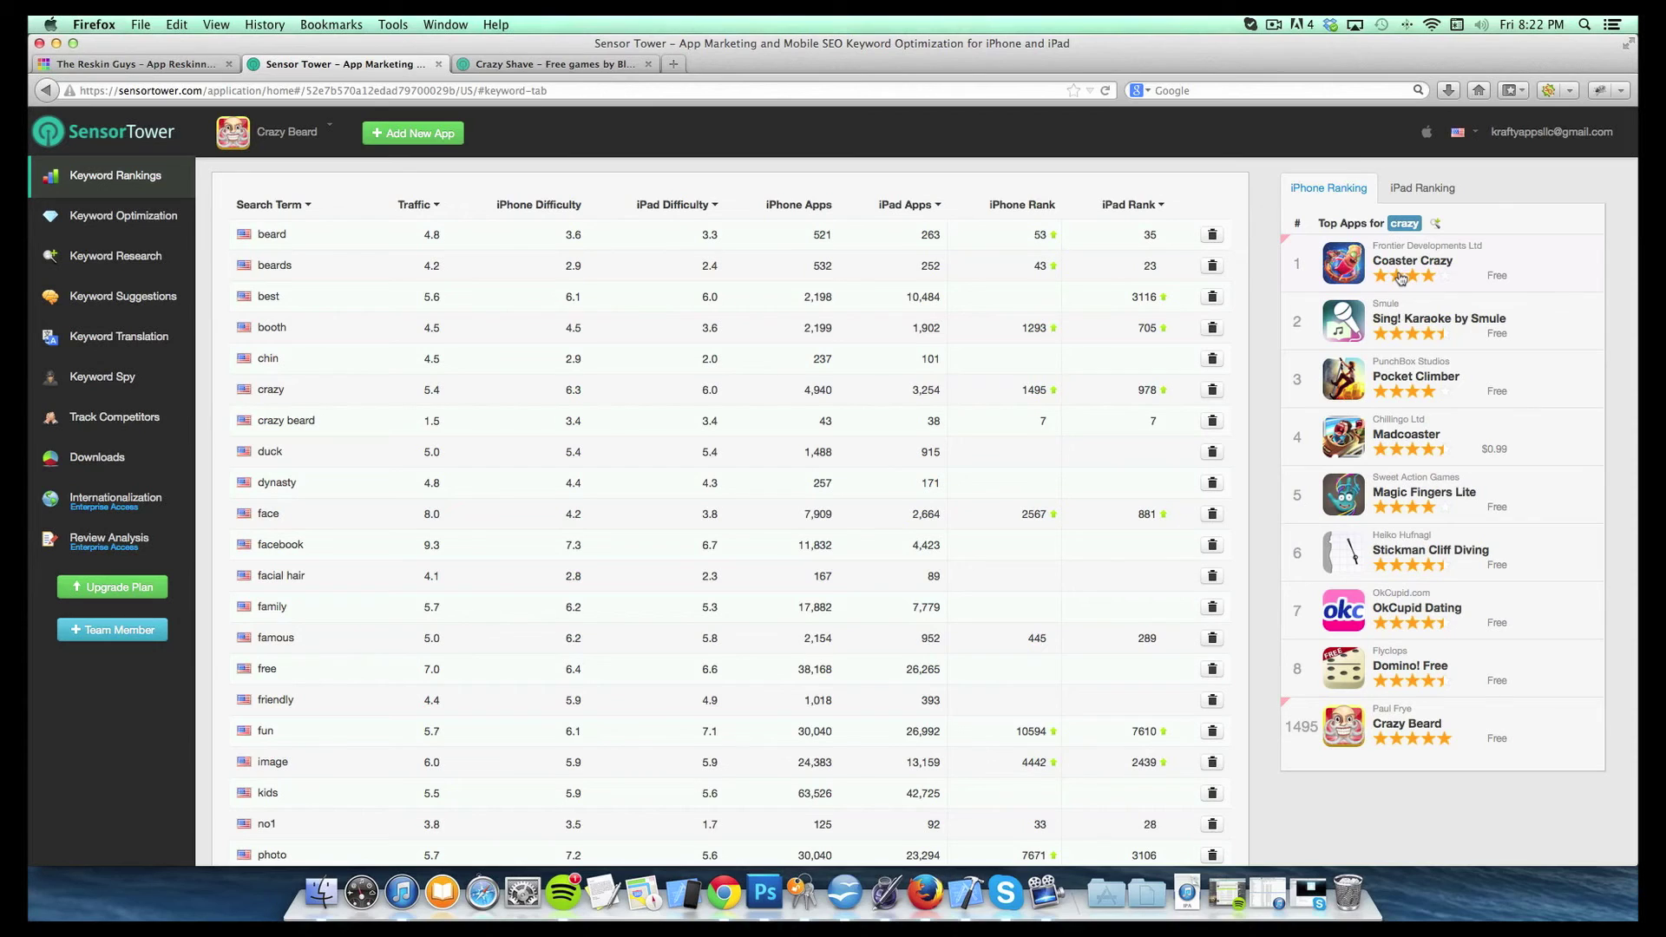
scroll(1395, 692, "down", 1)
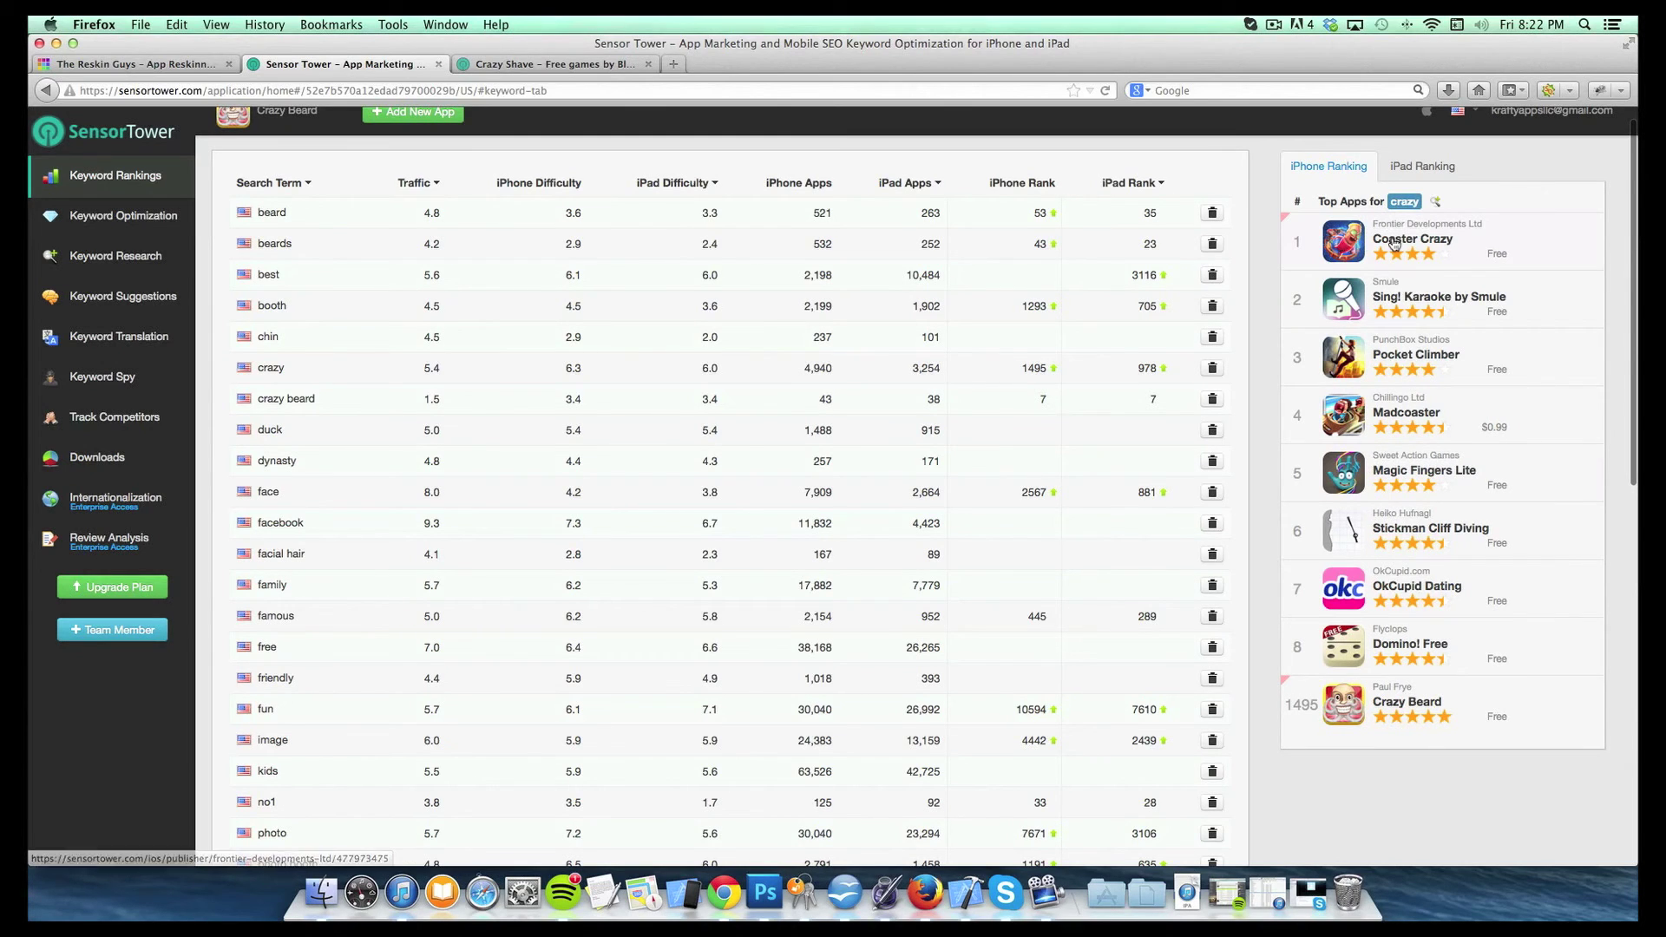
Step: Open the Coaster Crazy detail page and inspect its Keyword Ranking History chart
left_click(1326, 292)
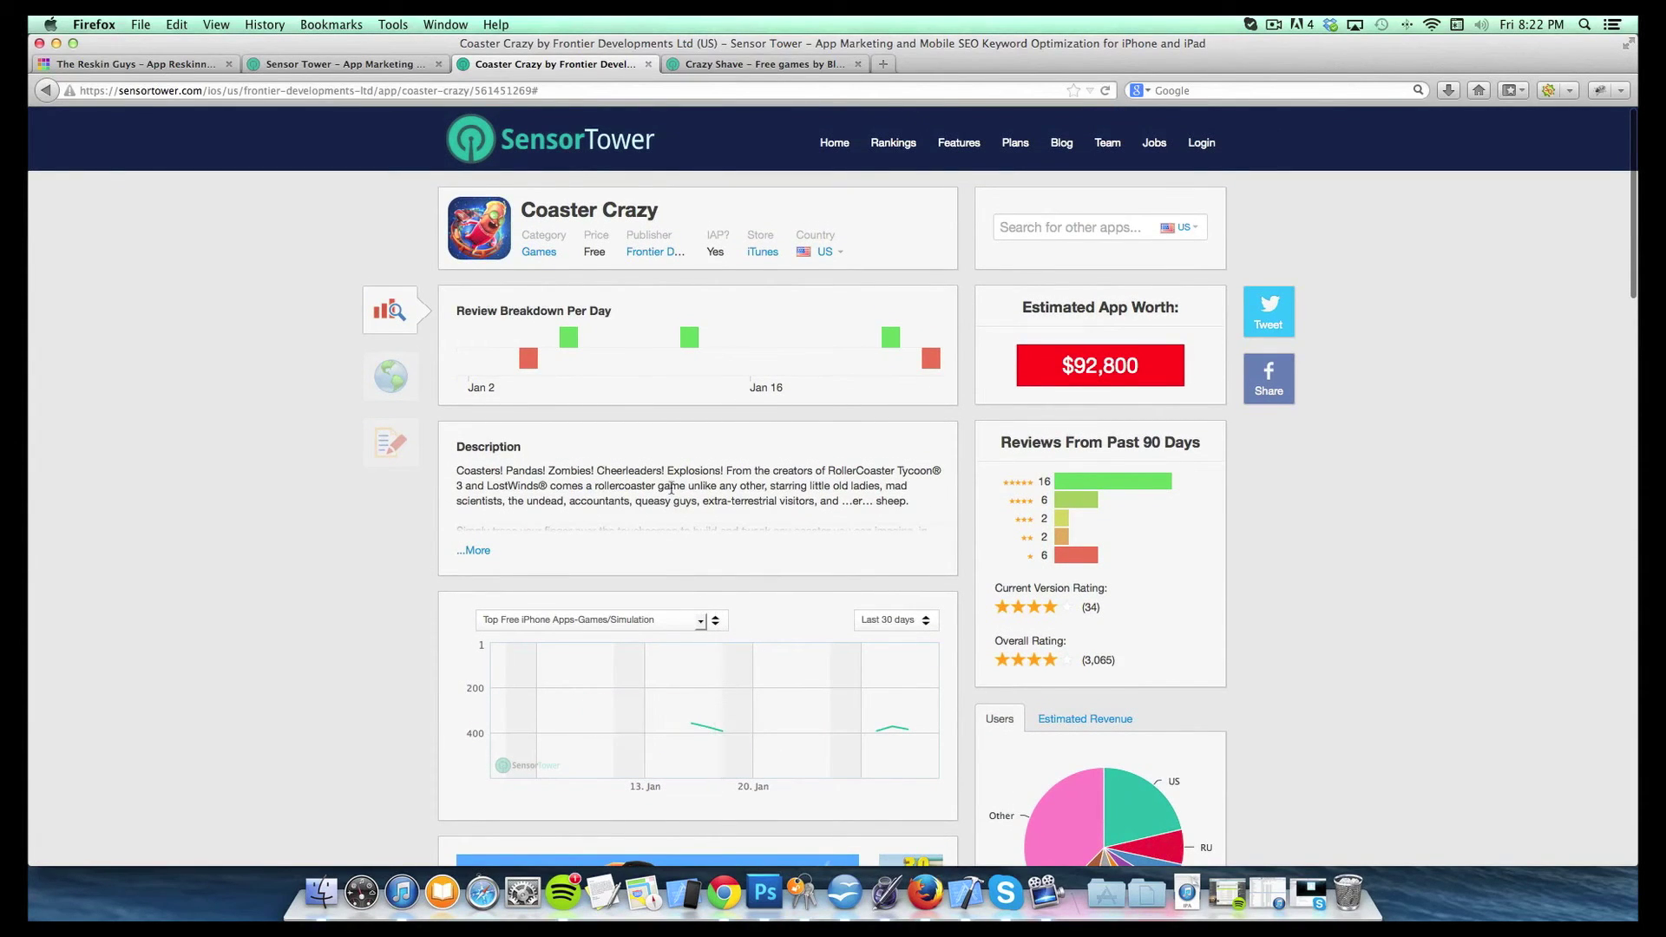
scroll(712, 348, "down", 1)
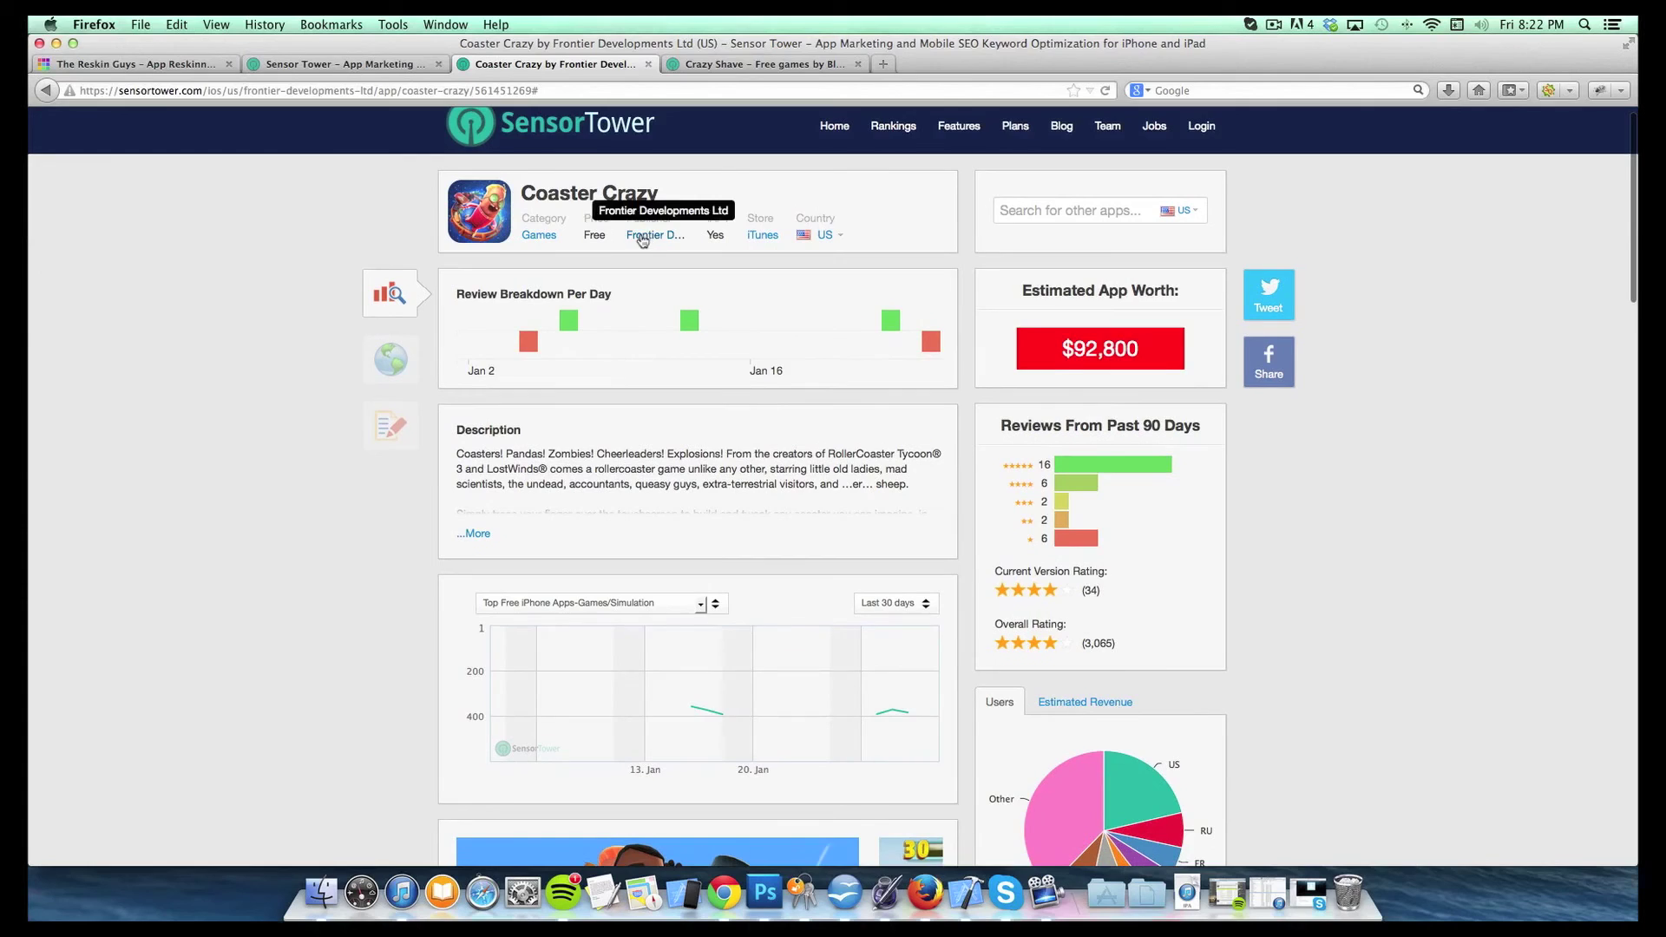
scroll(640, 239, "down", 3)
scroll(548, 423, "down", 1)
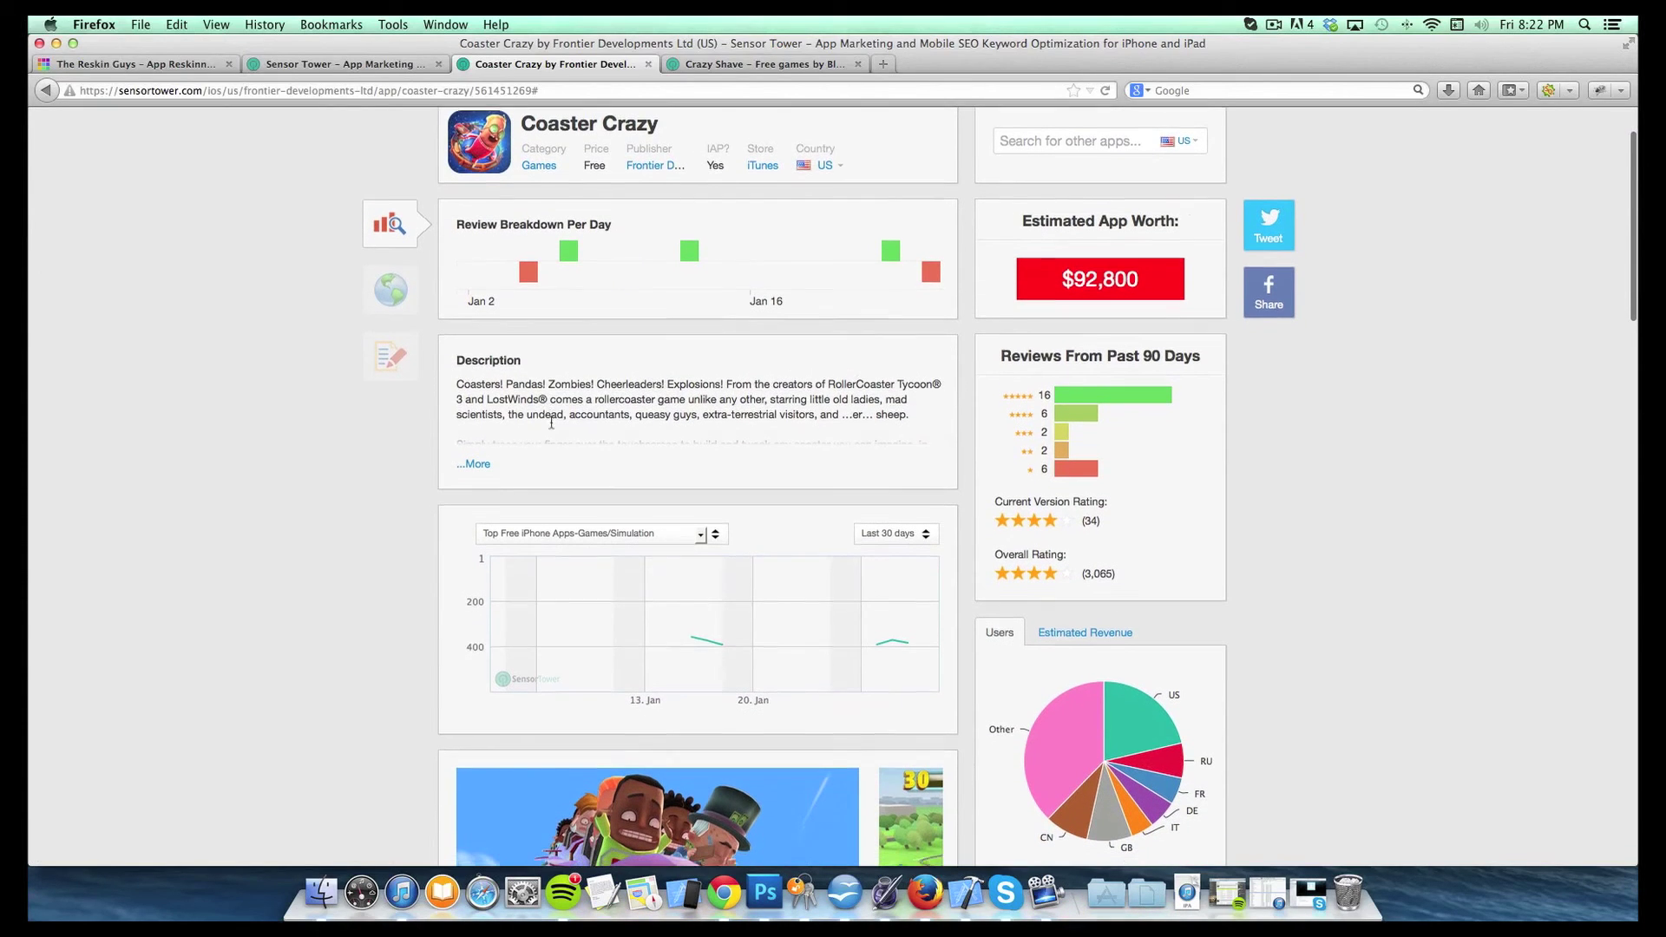
mouse_move(935, 253)
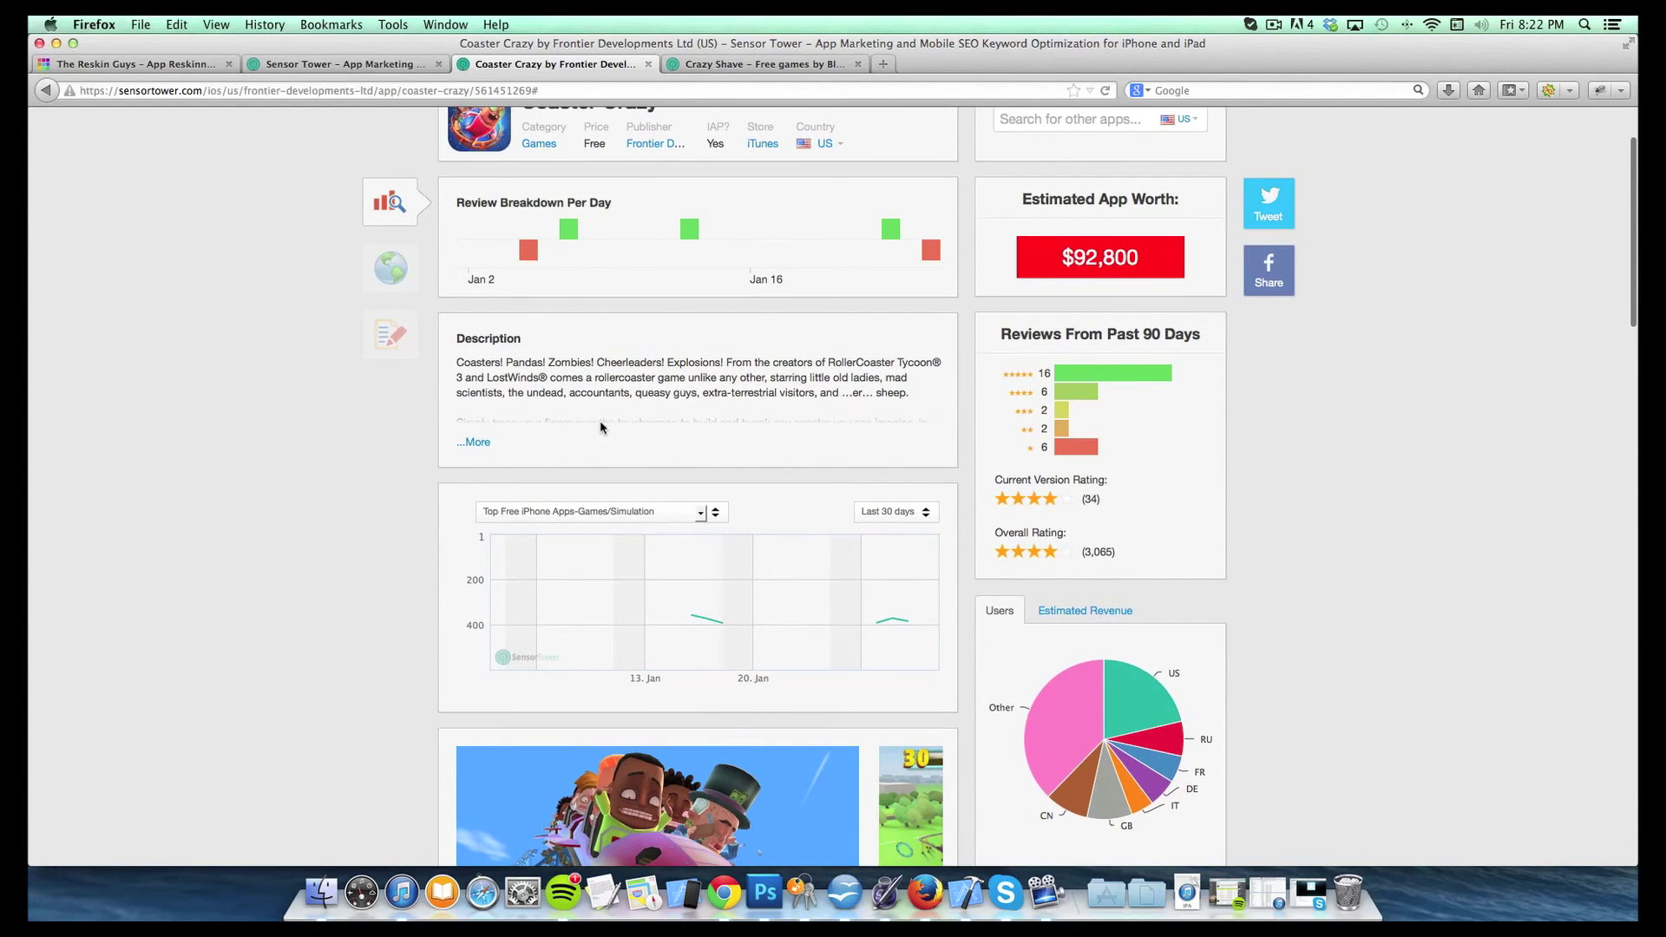
scroll(601, 420, "down", 3)
mouse_move(694, 491)
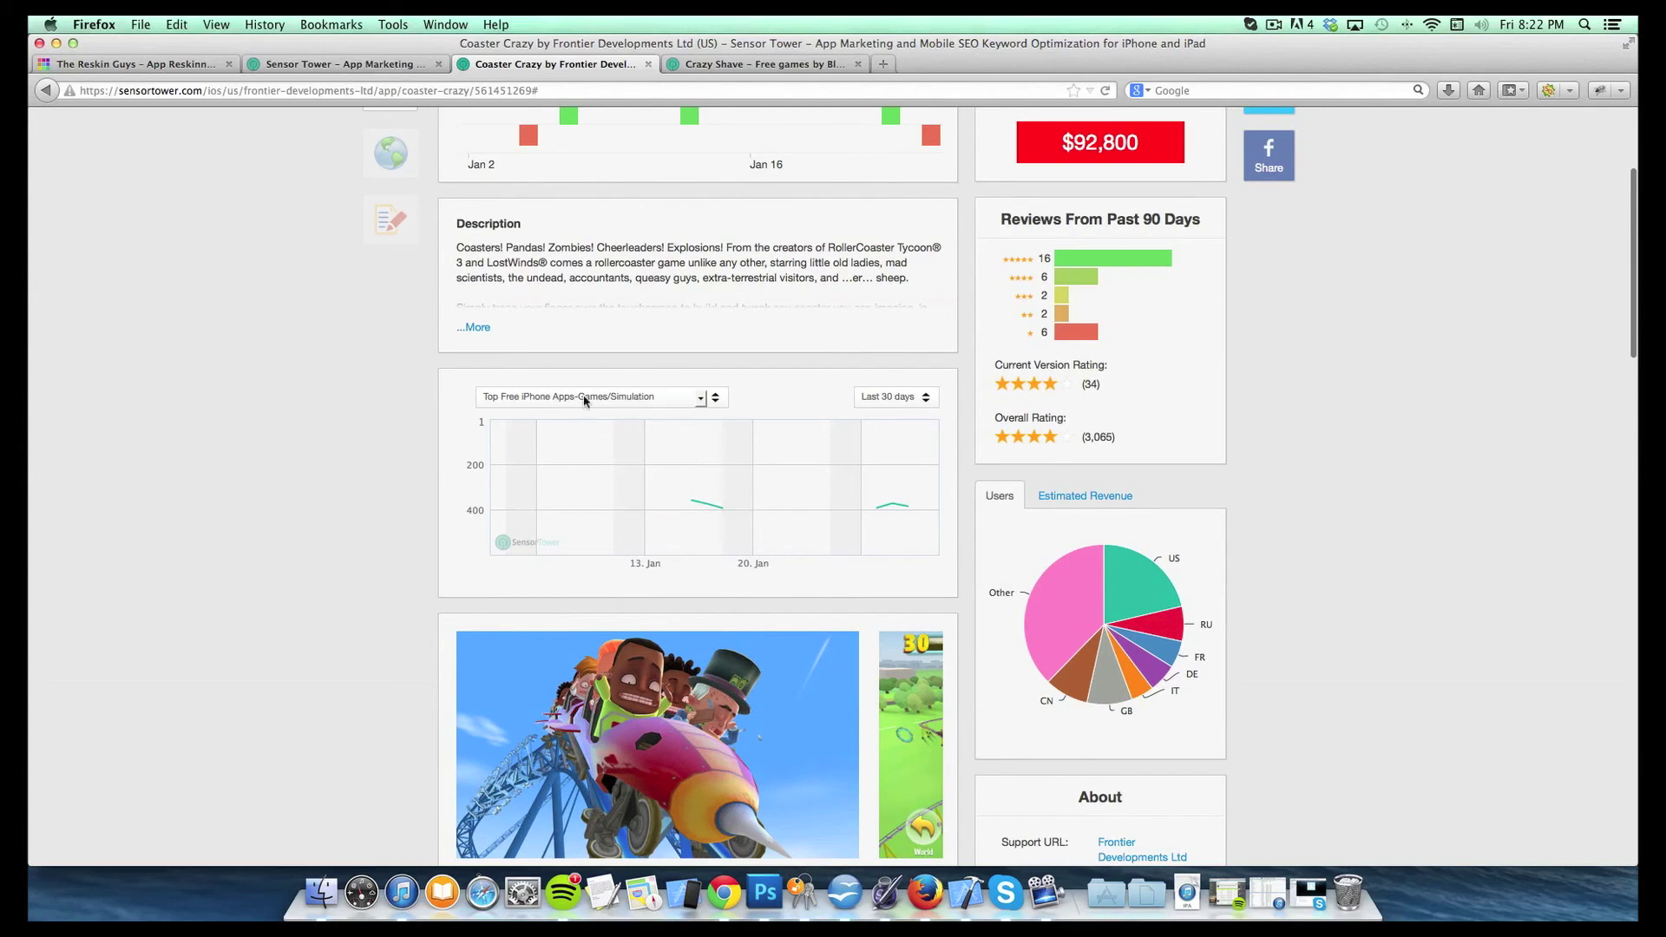
Step: Scroll further down to Coaster Crazy's user reviews and Top In-App Purchases
scroll(685, 520, "down", 3)
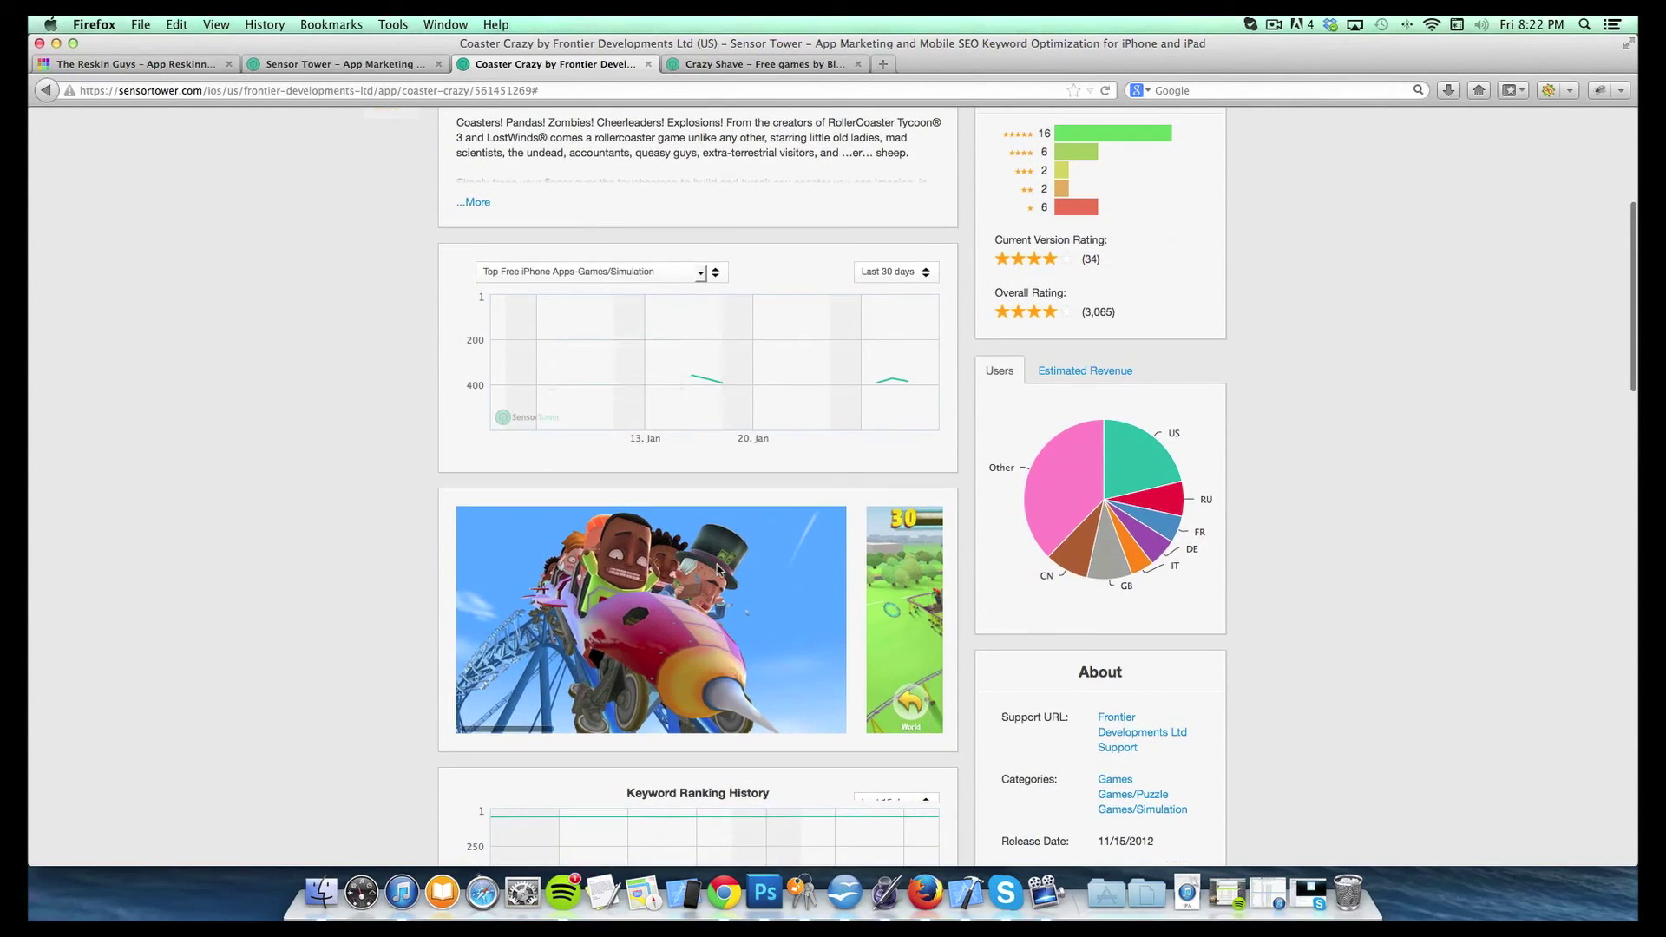
scroll(782, 451, "up", 3)
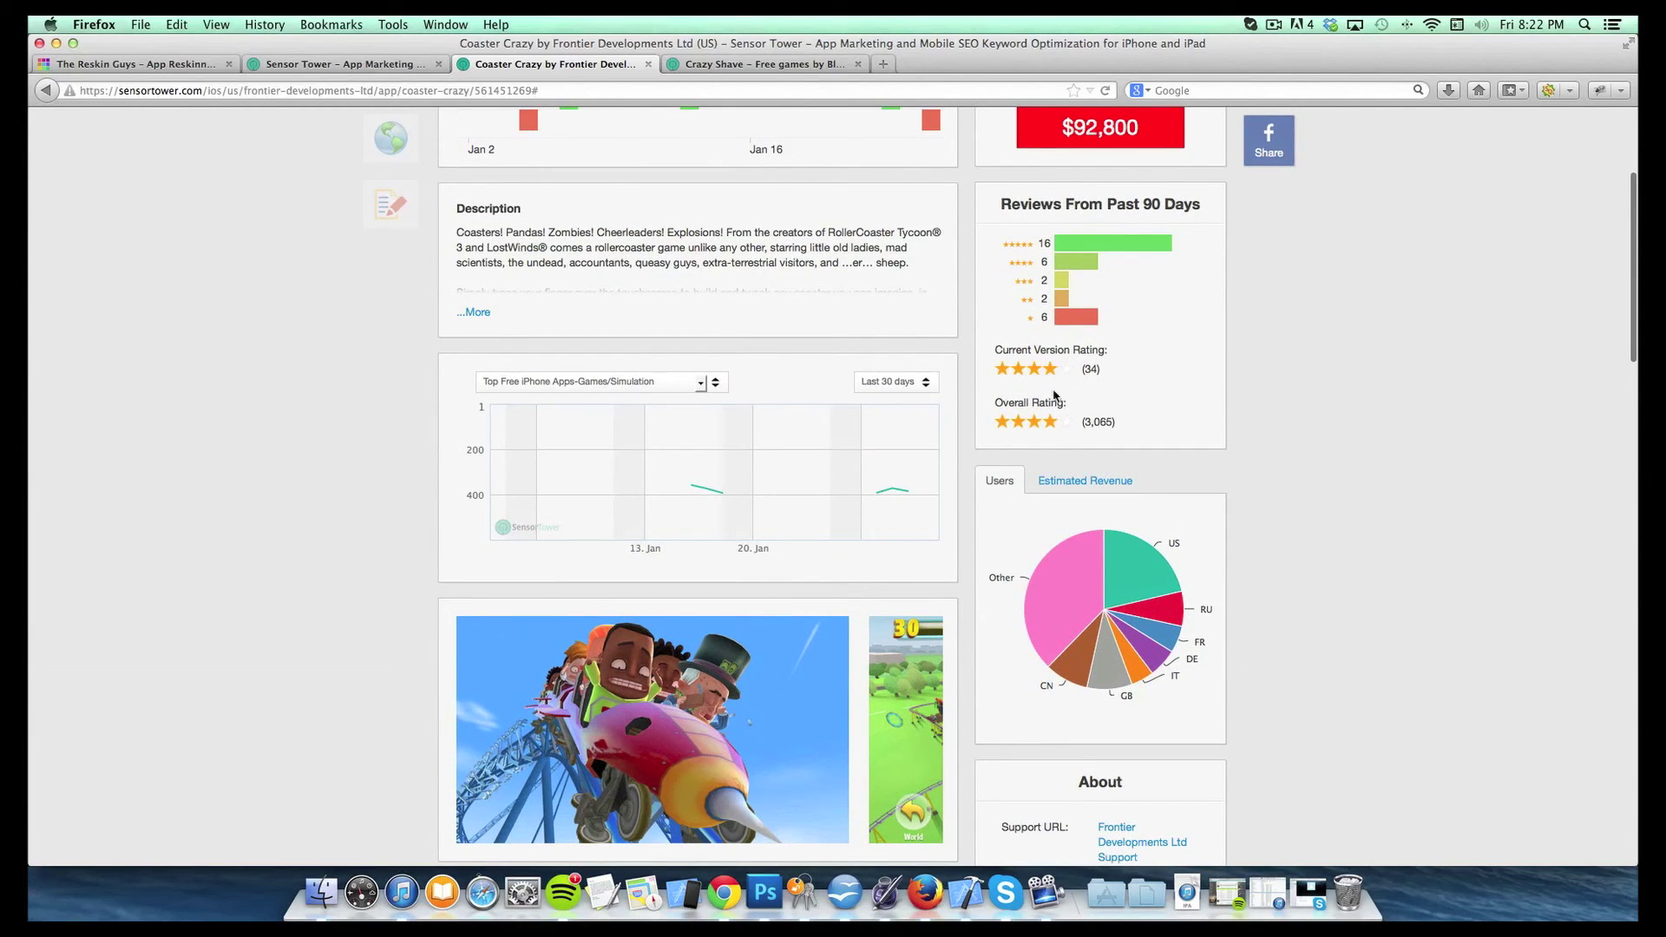
scroll(1028, 405, "down", 9)
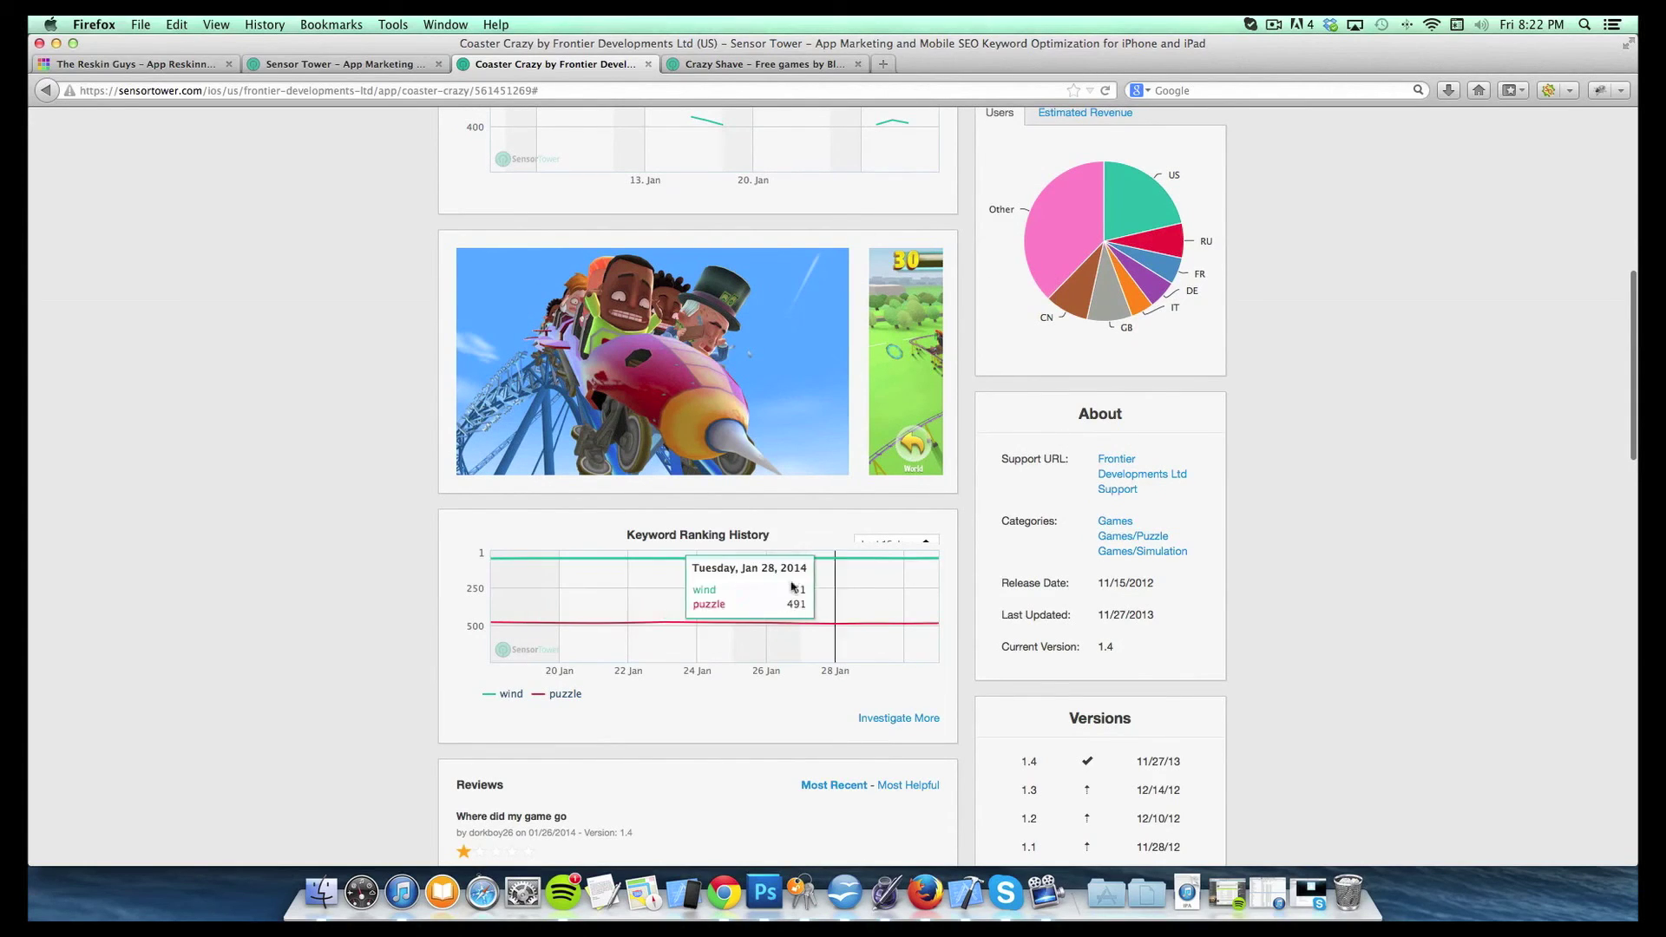
scroll(729, 591, "down", 1)
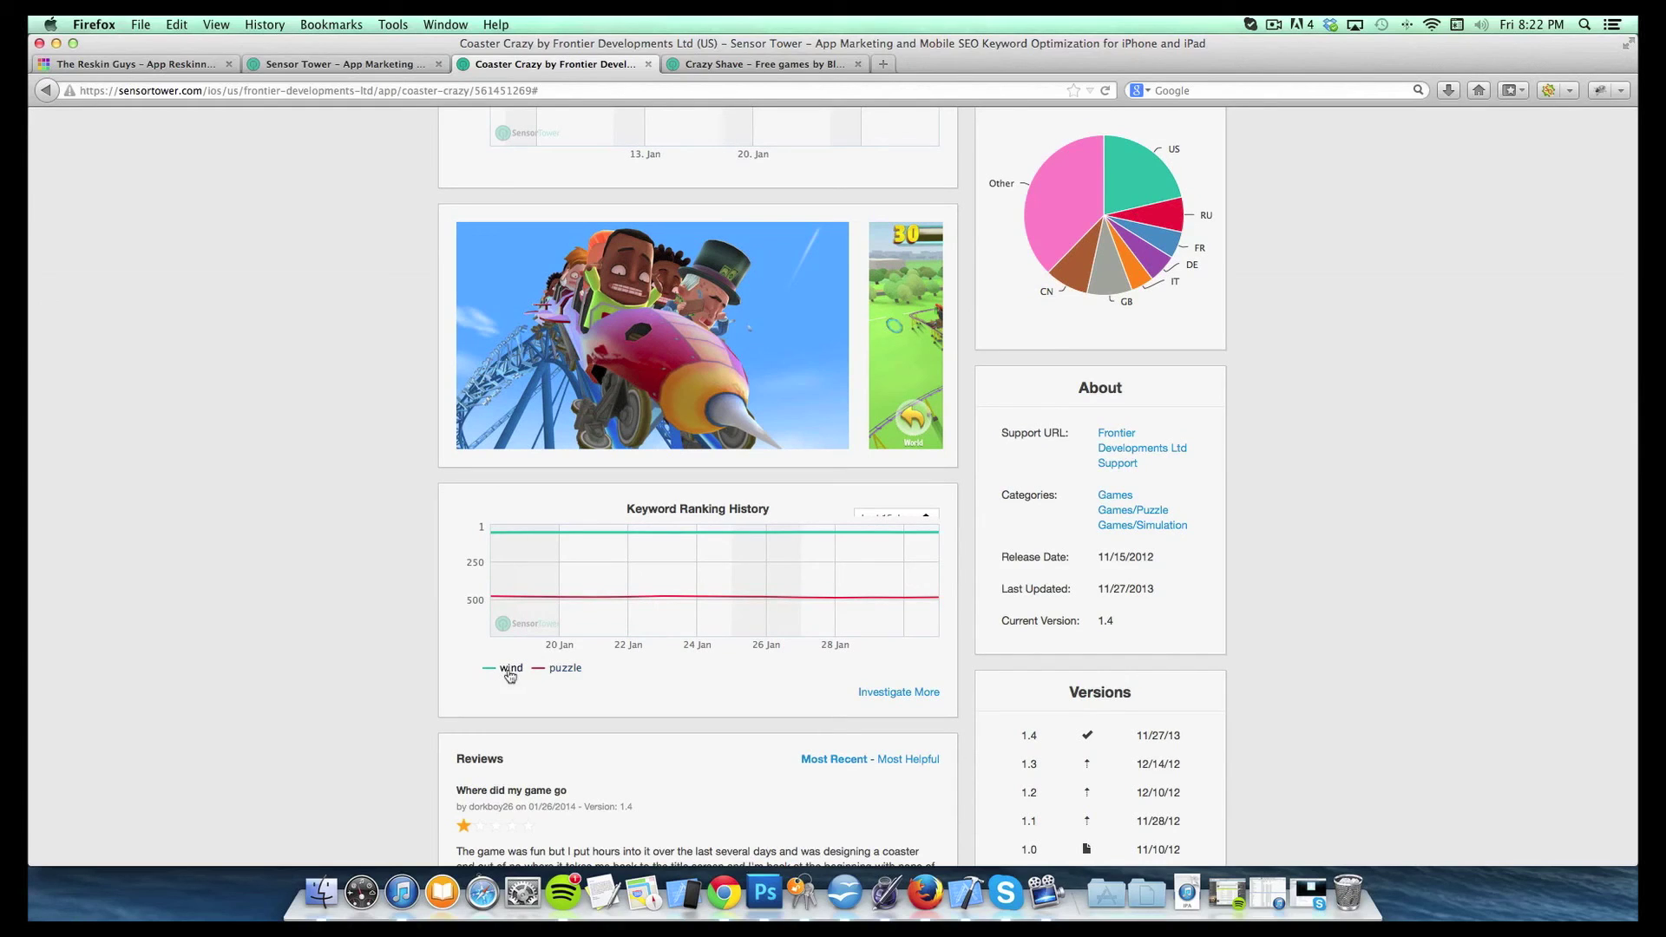
scroll(565, 677, "down", 3)
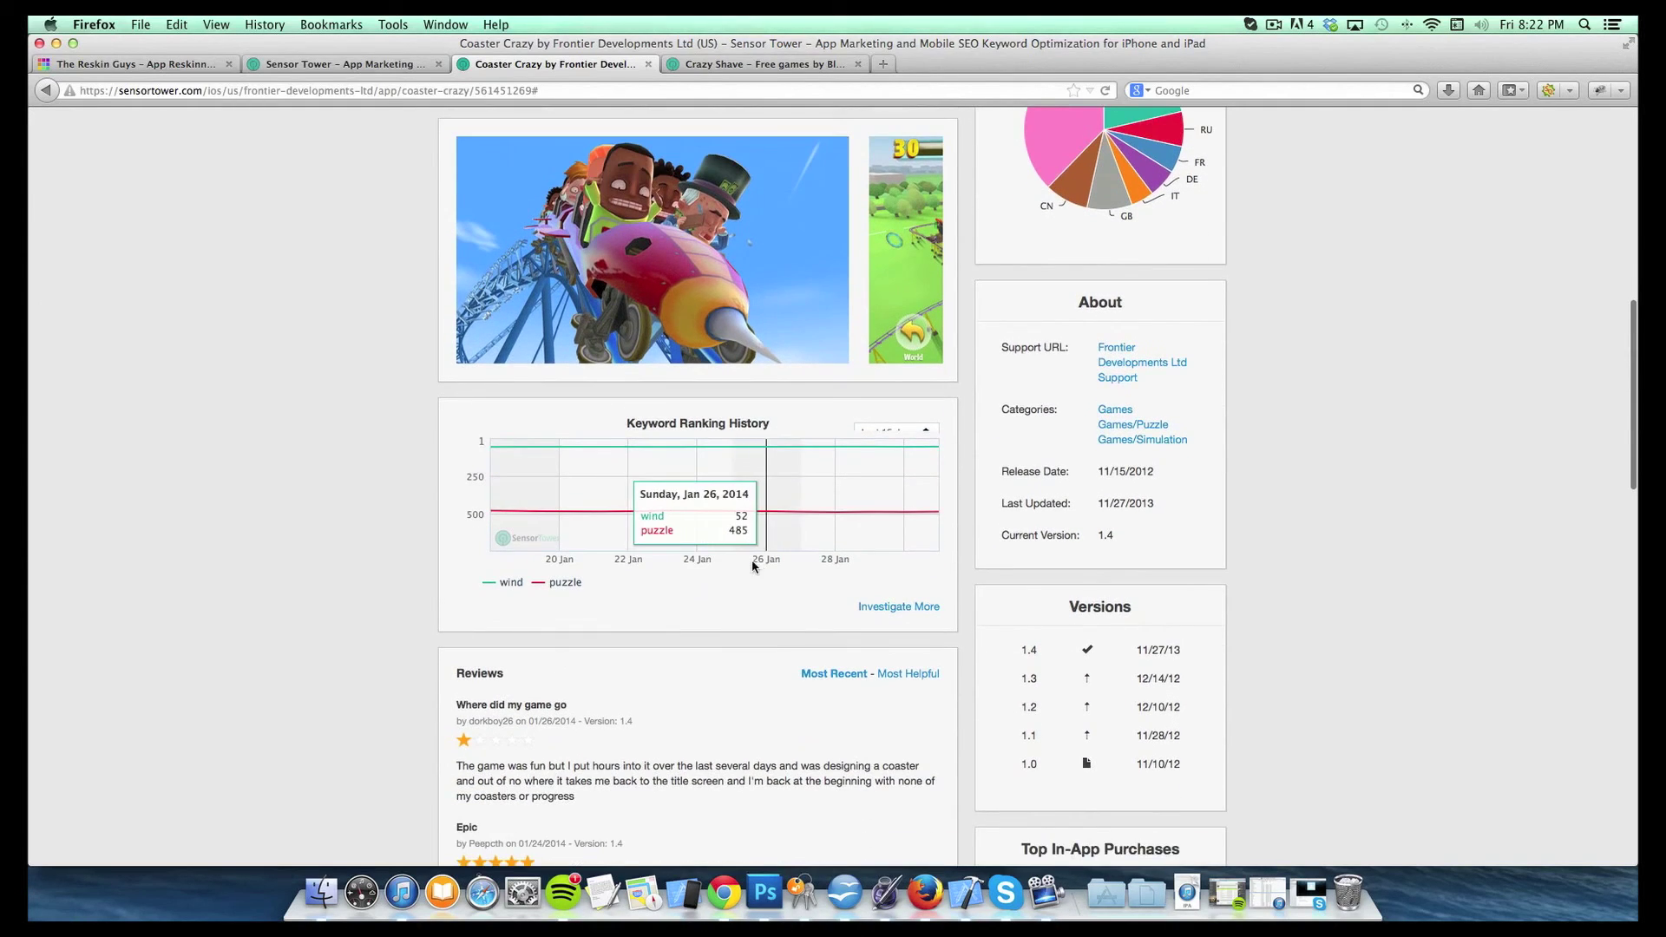
scroll(757, 538, "up", 10)
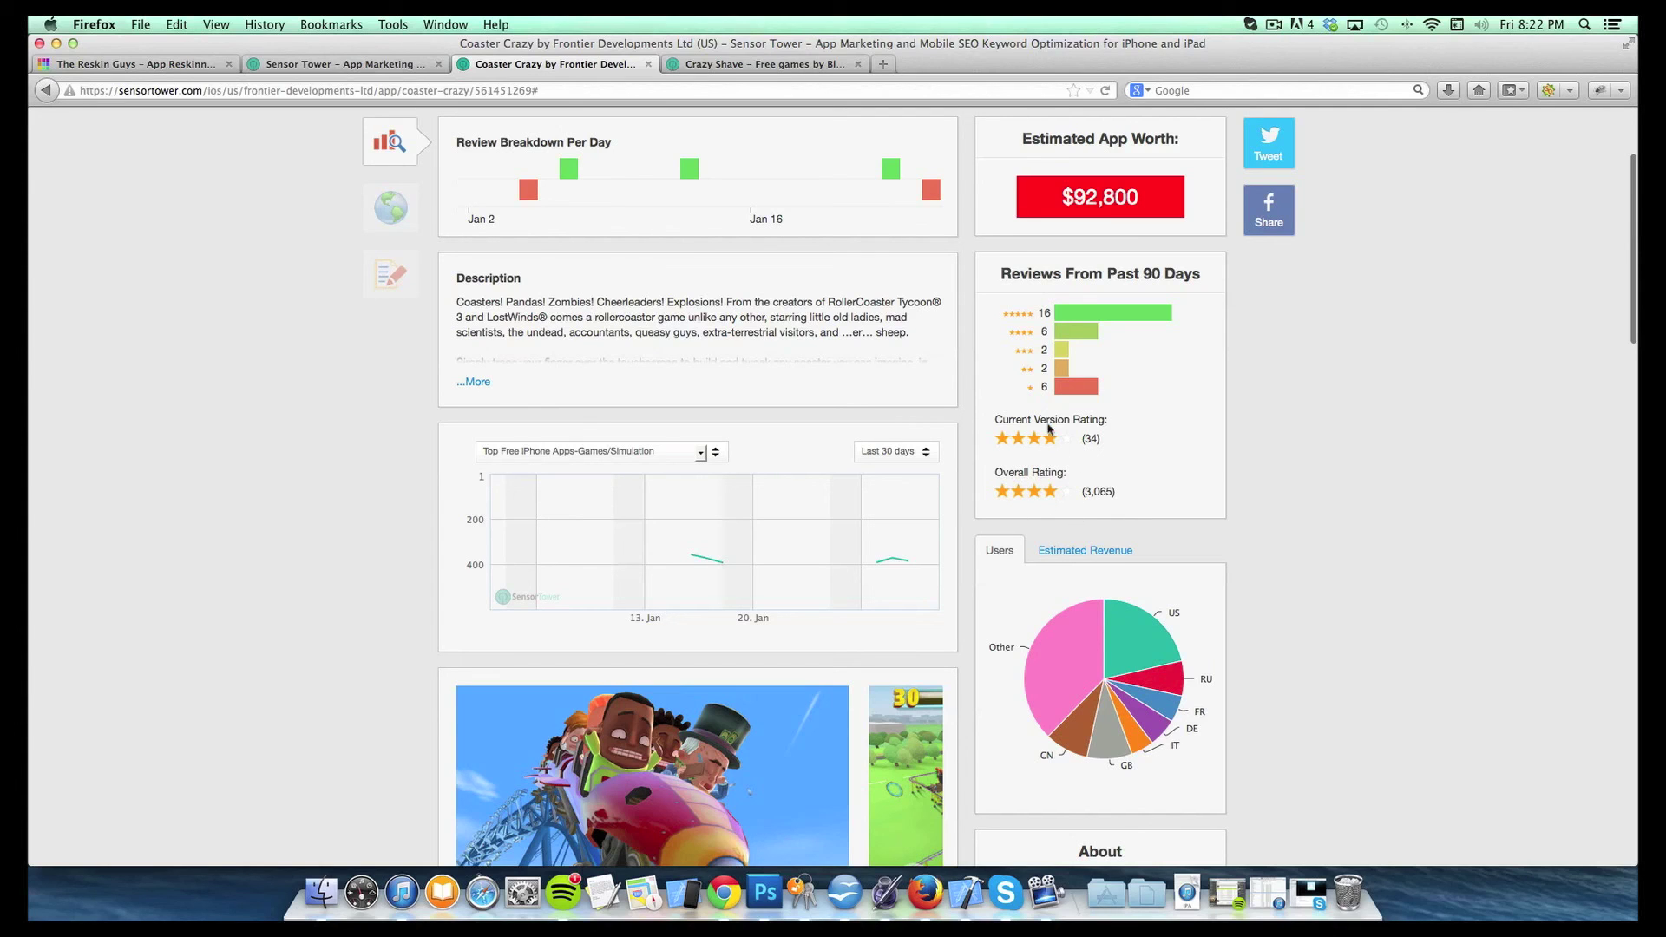
scroll(1067, 458, "down", 10)
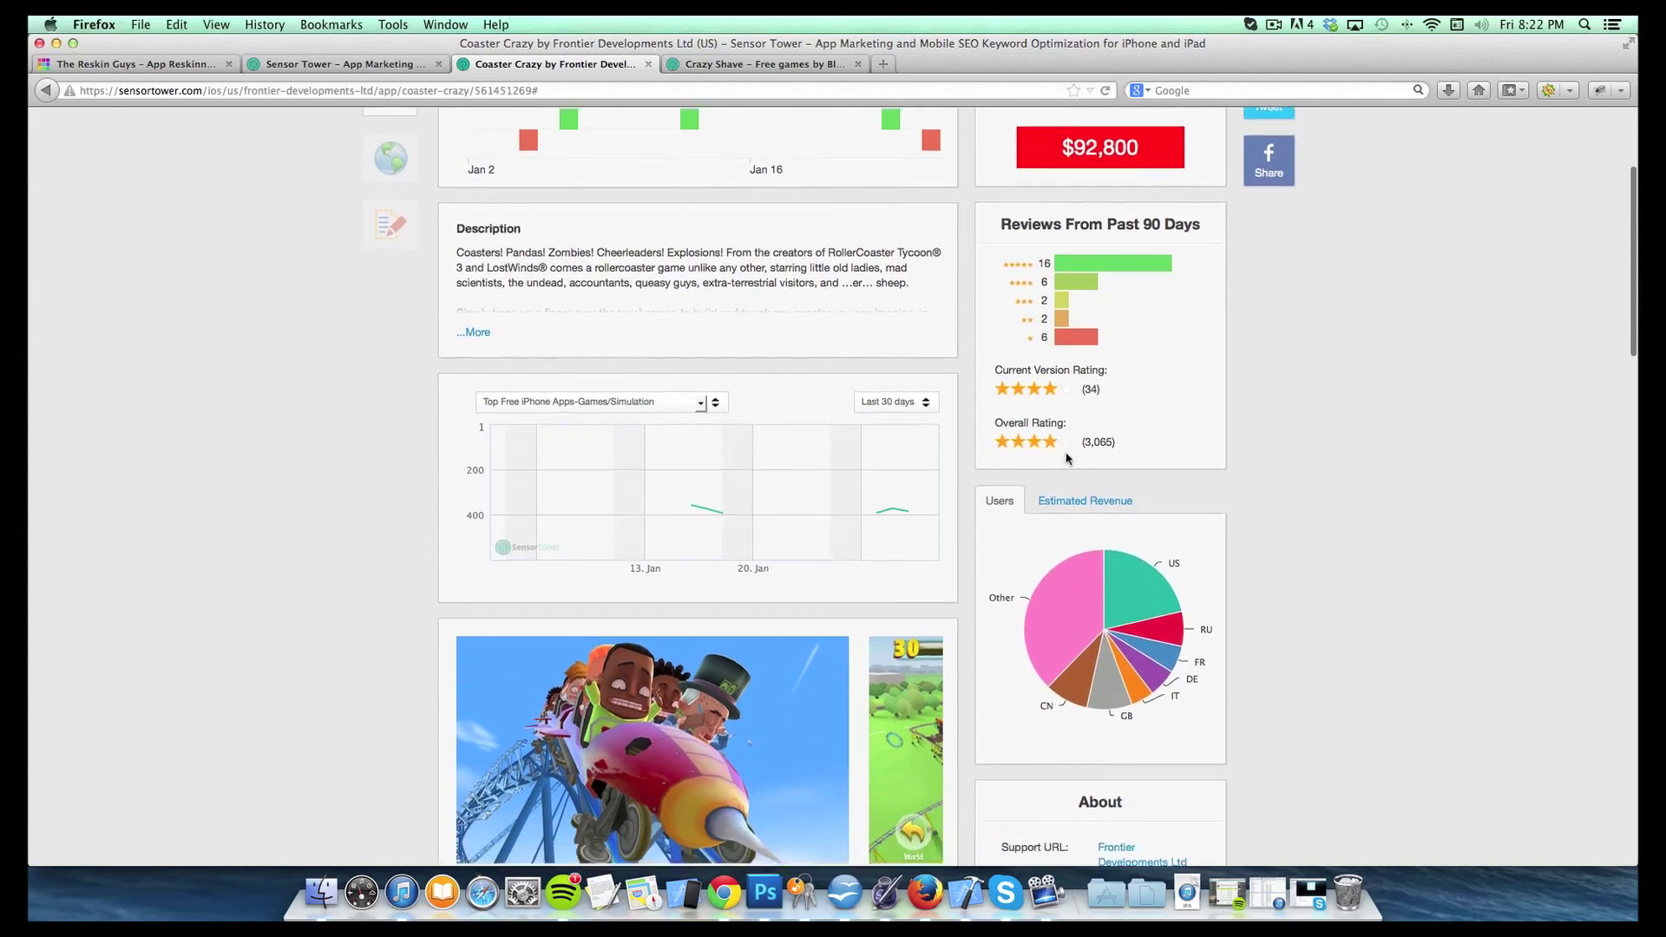
scroll(1068, 457, "down", 10)
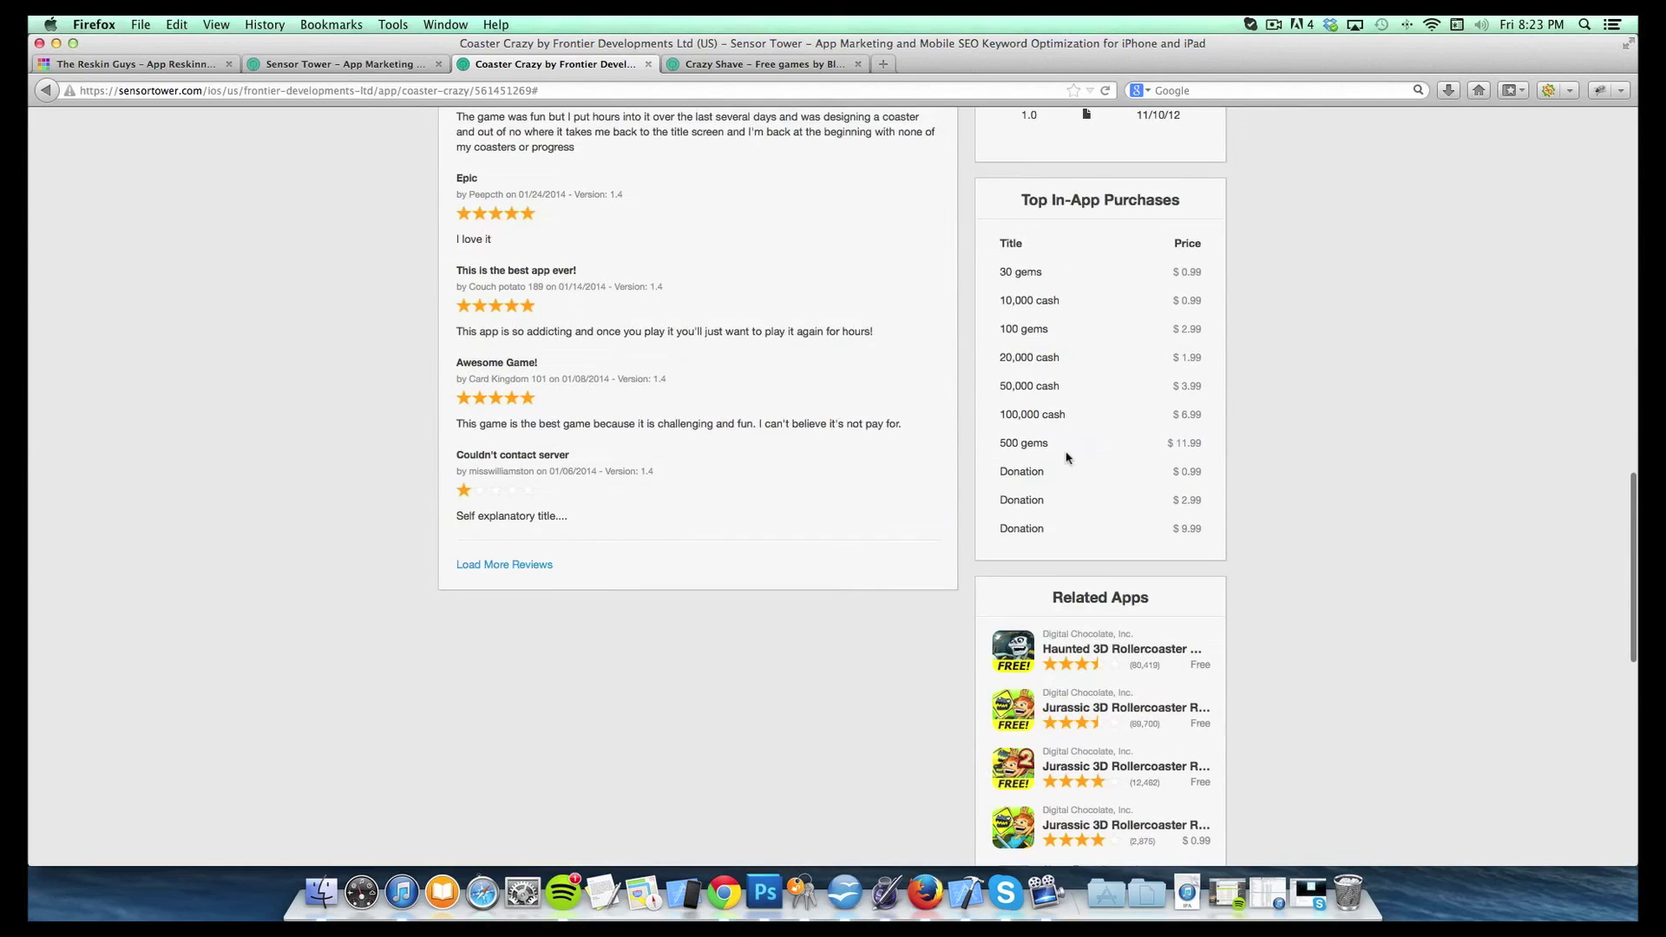
Step: Expand Coaster Crazy's description with '...More' and read through the full text
scroll(1068, 457, "up", 20)
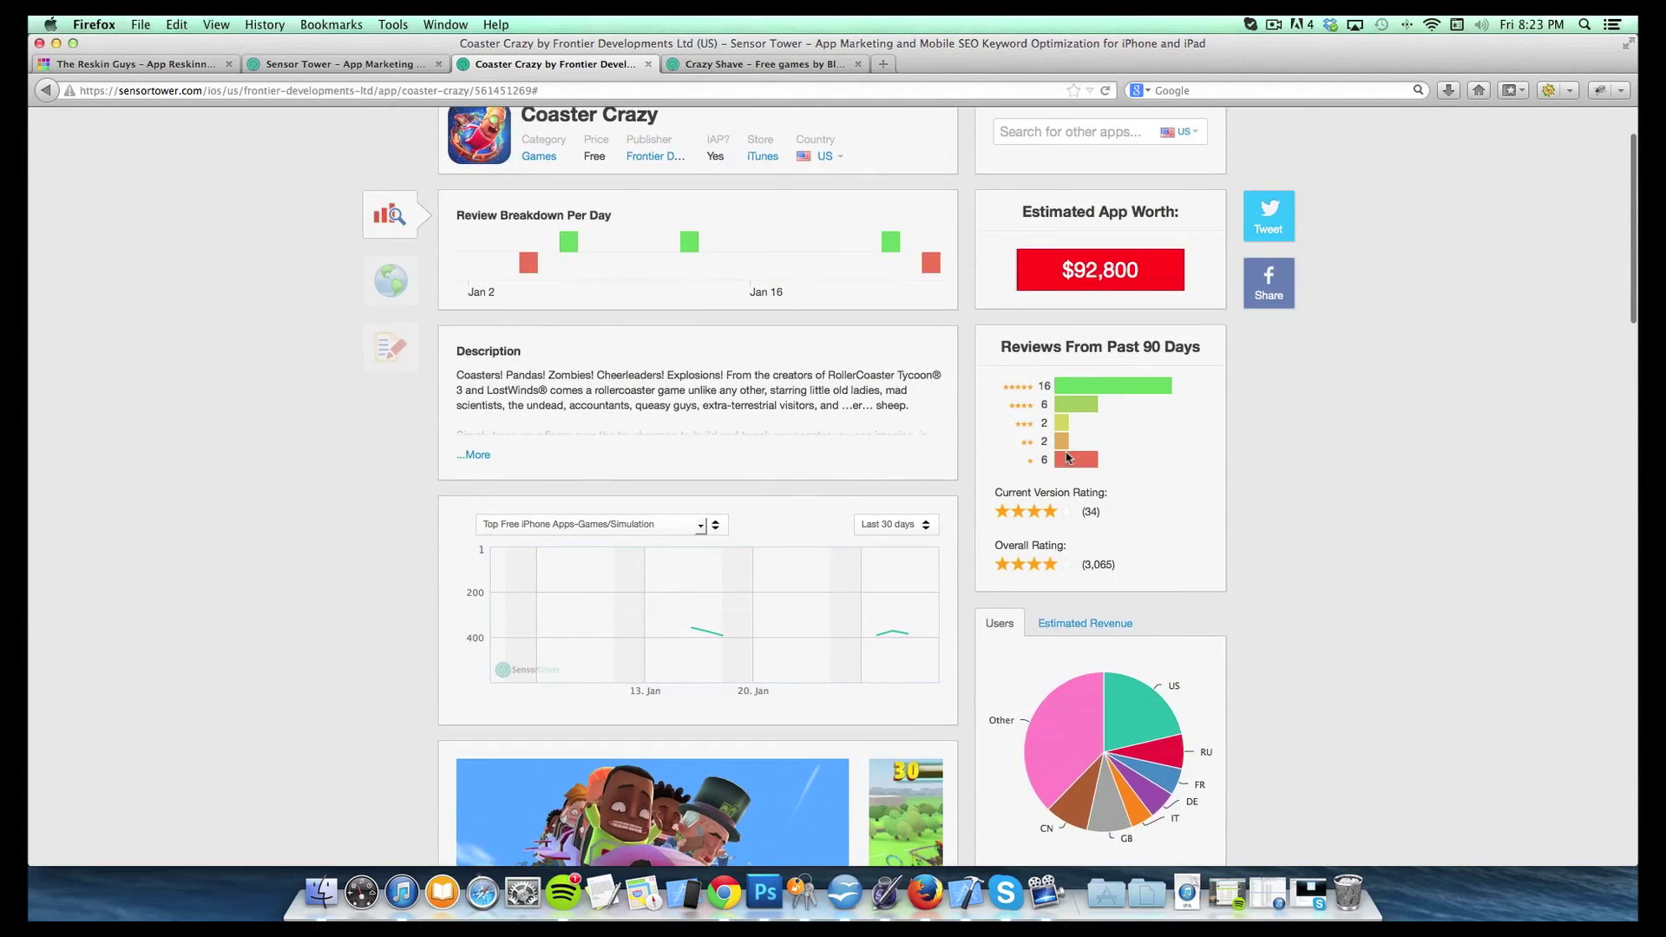
scroll(1068, 457, "down", 1)
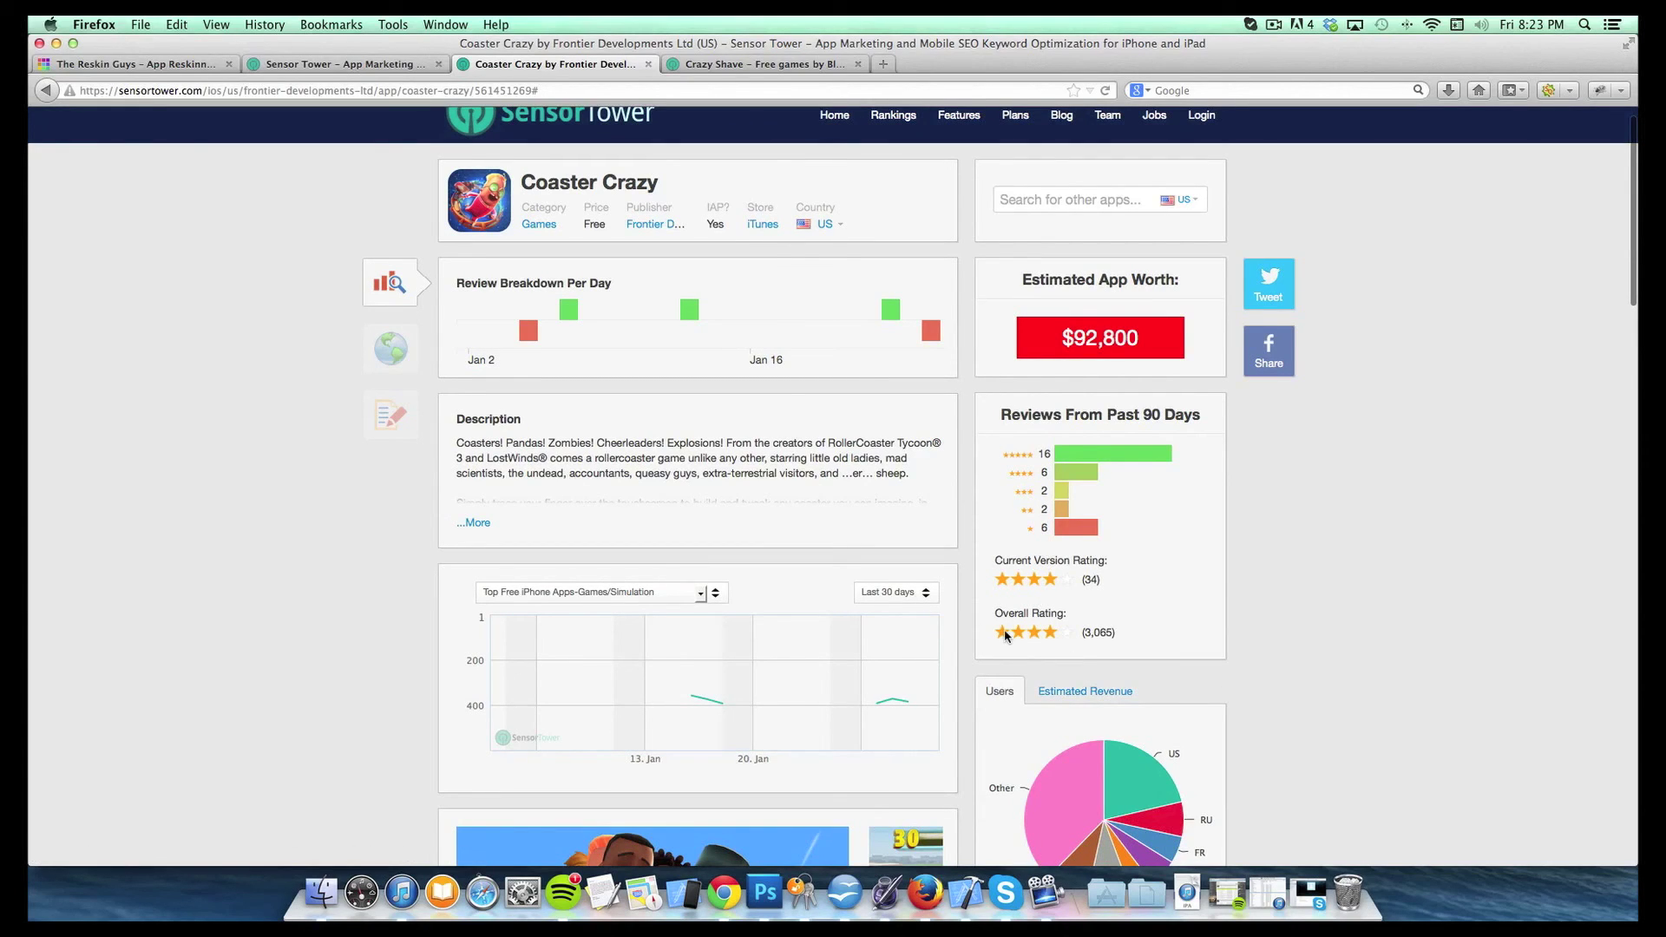
scroll(1004, 611, "down", 1)
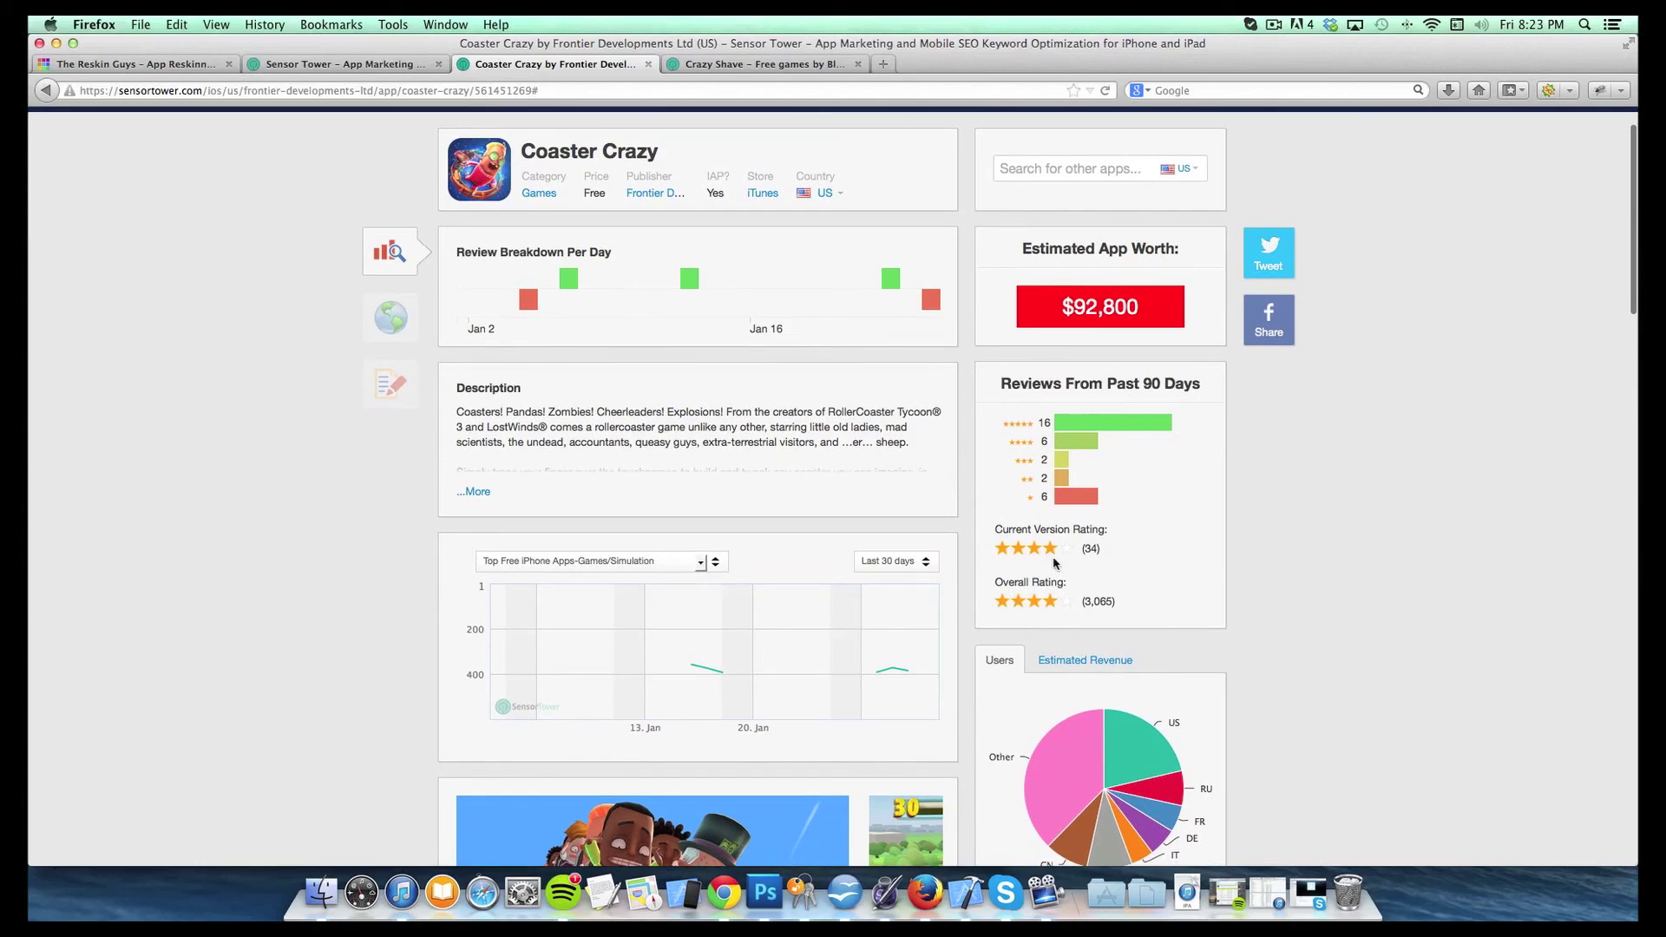
left_click(473, 491)
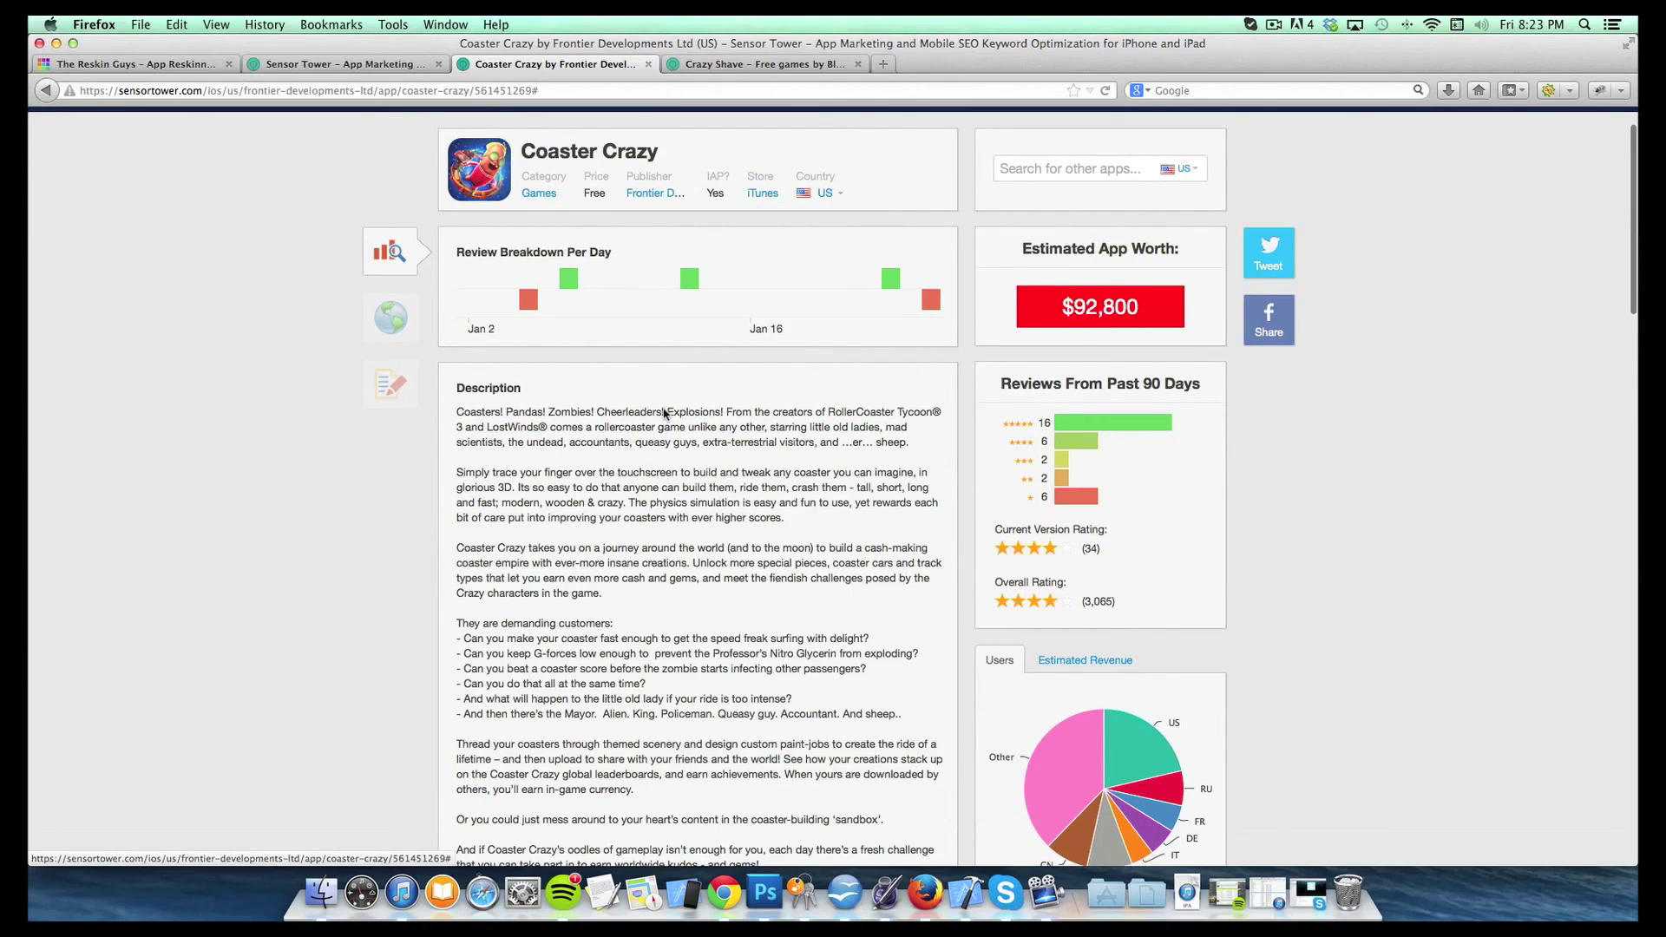
scroll(389, 317, "down", 3)
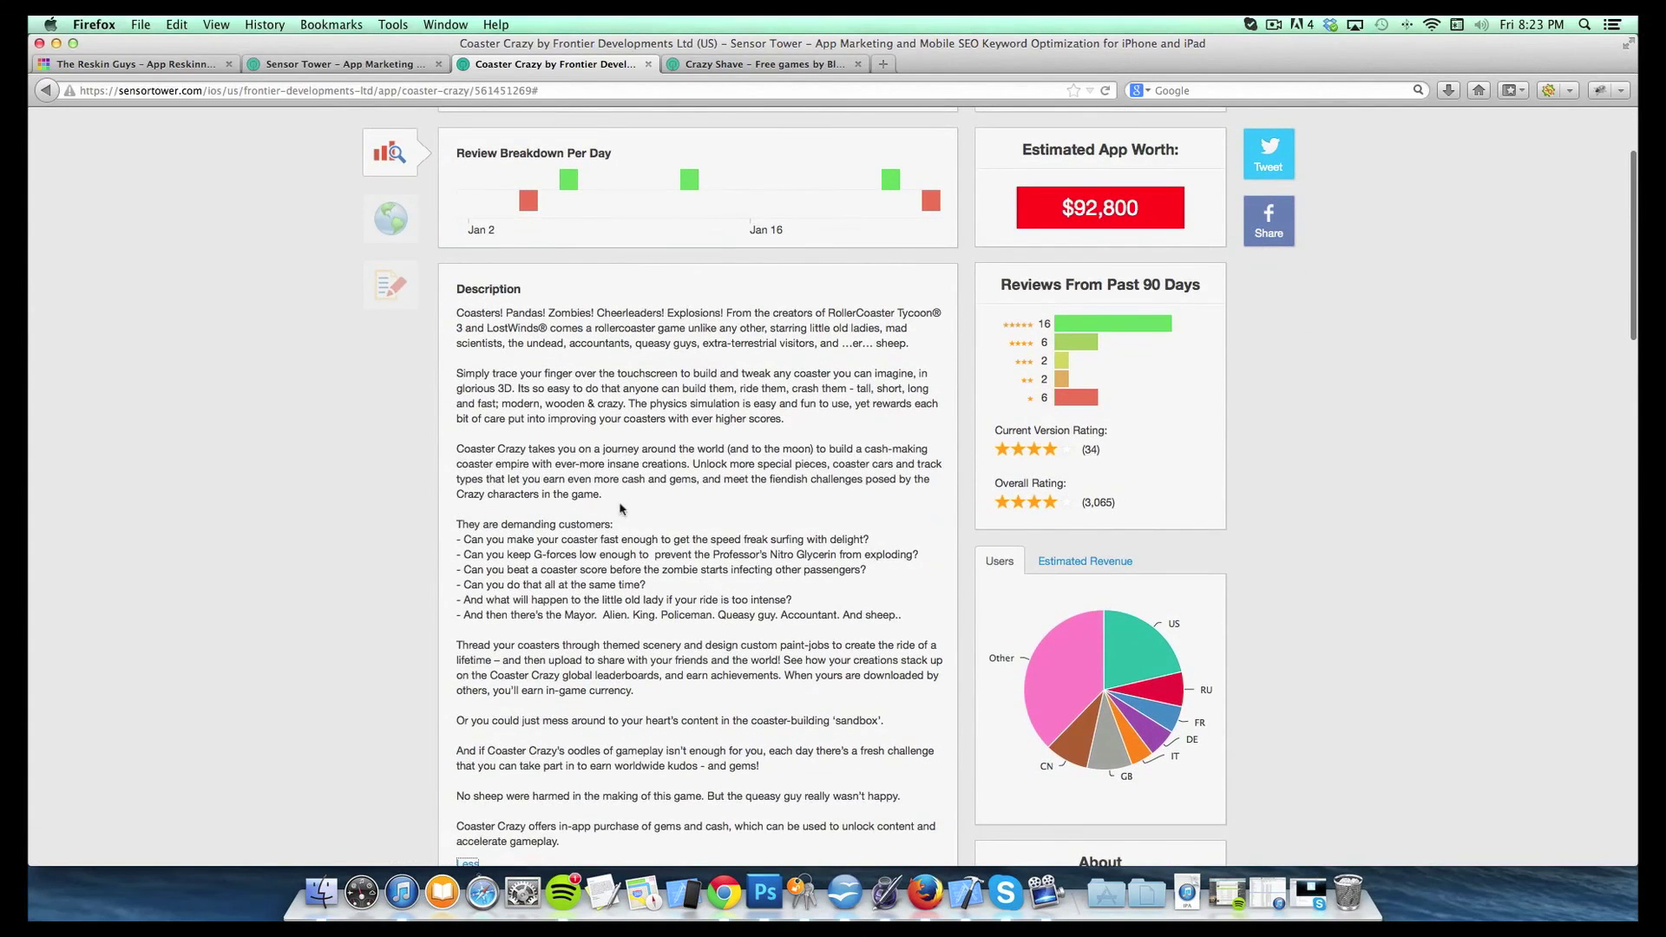
scroll(625, 538, "down", 1)
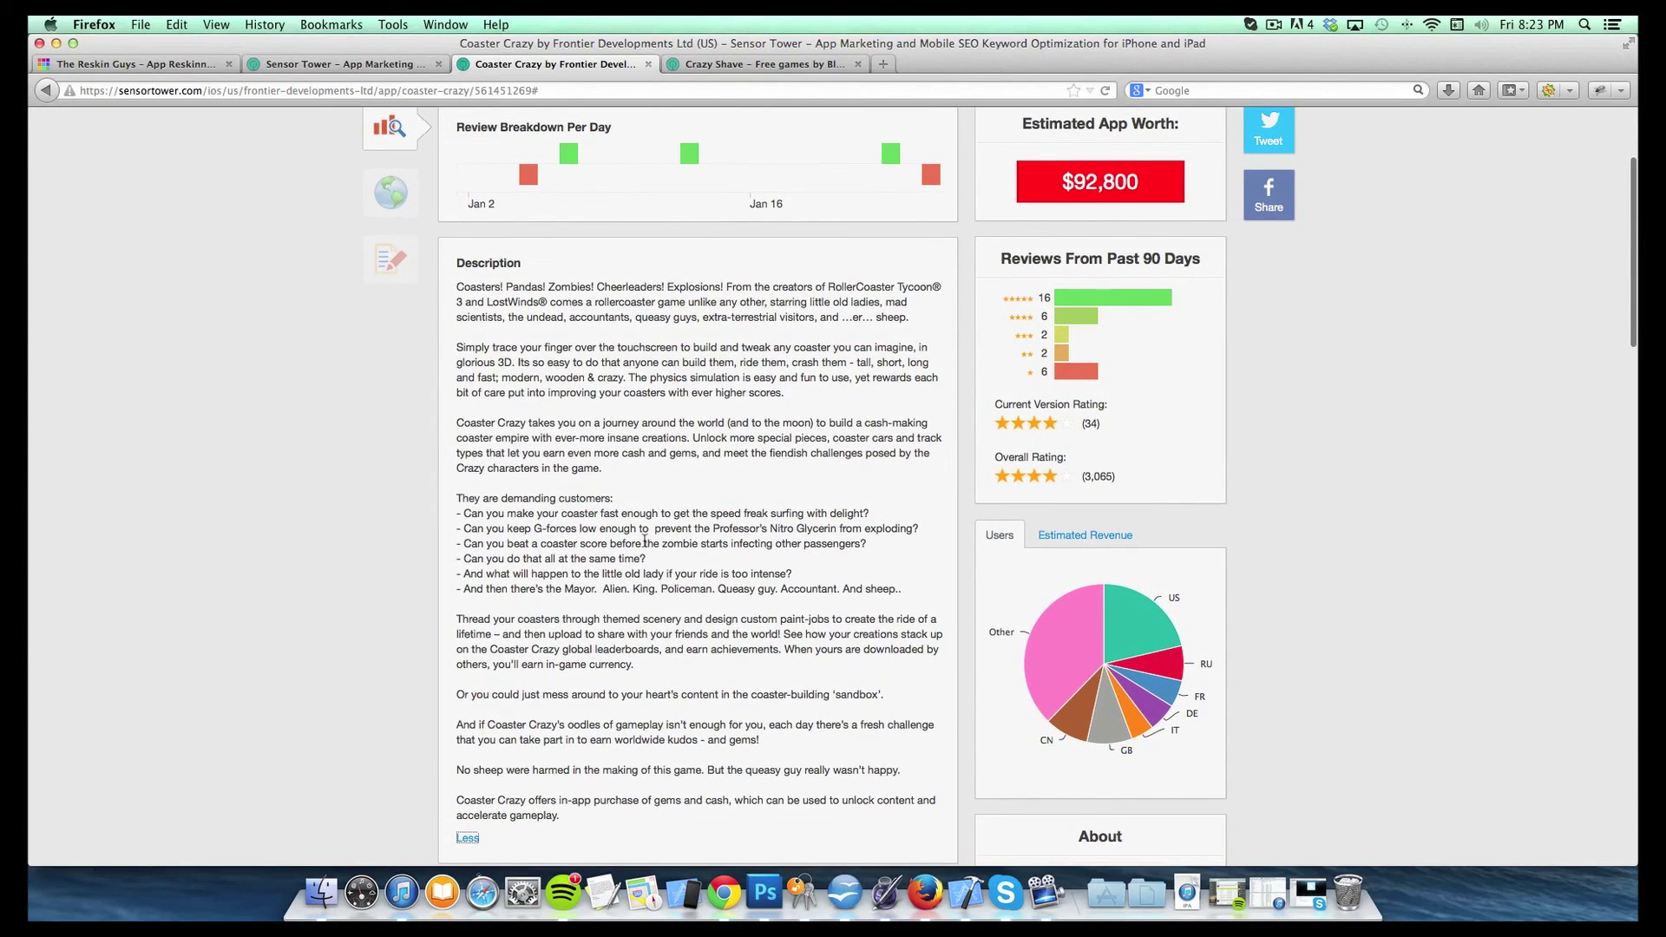
scroll(646, 547, "down", 1)
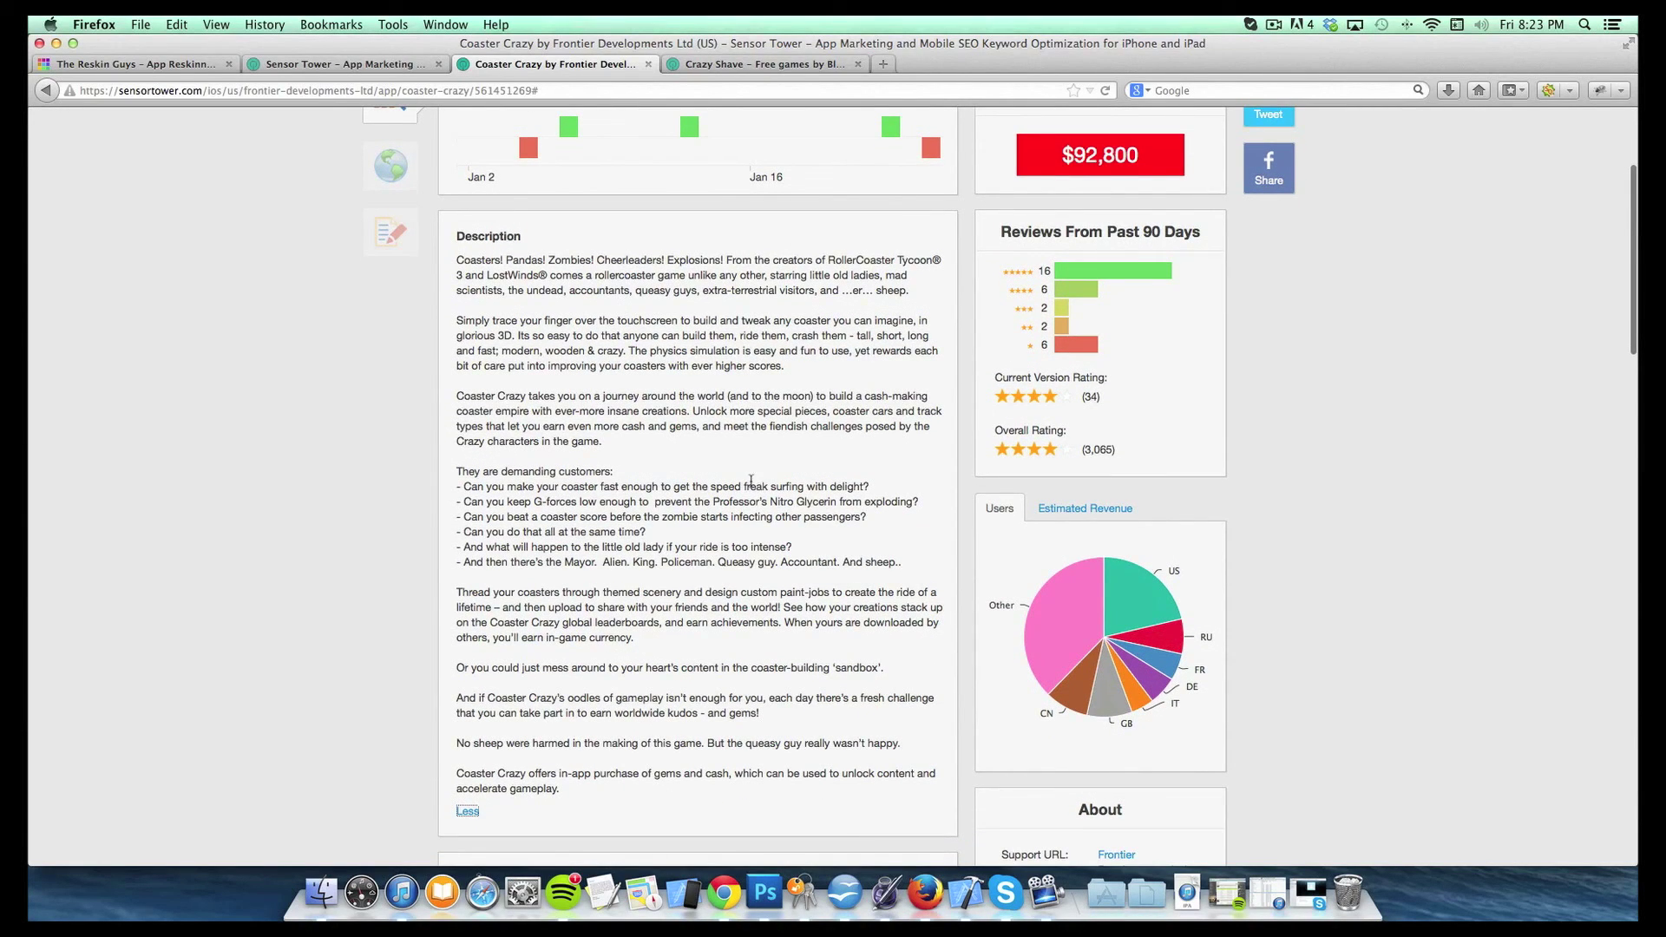
scroll(752, 480, "up", 8)
scroll(1046, 679, "down", 1)
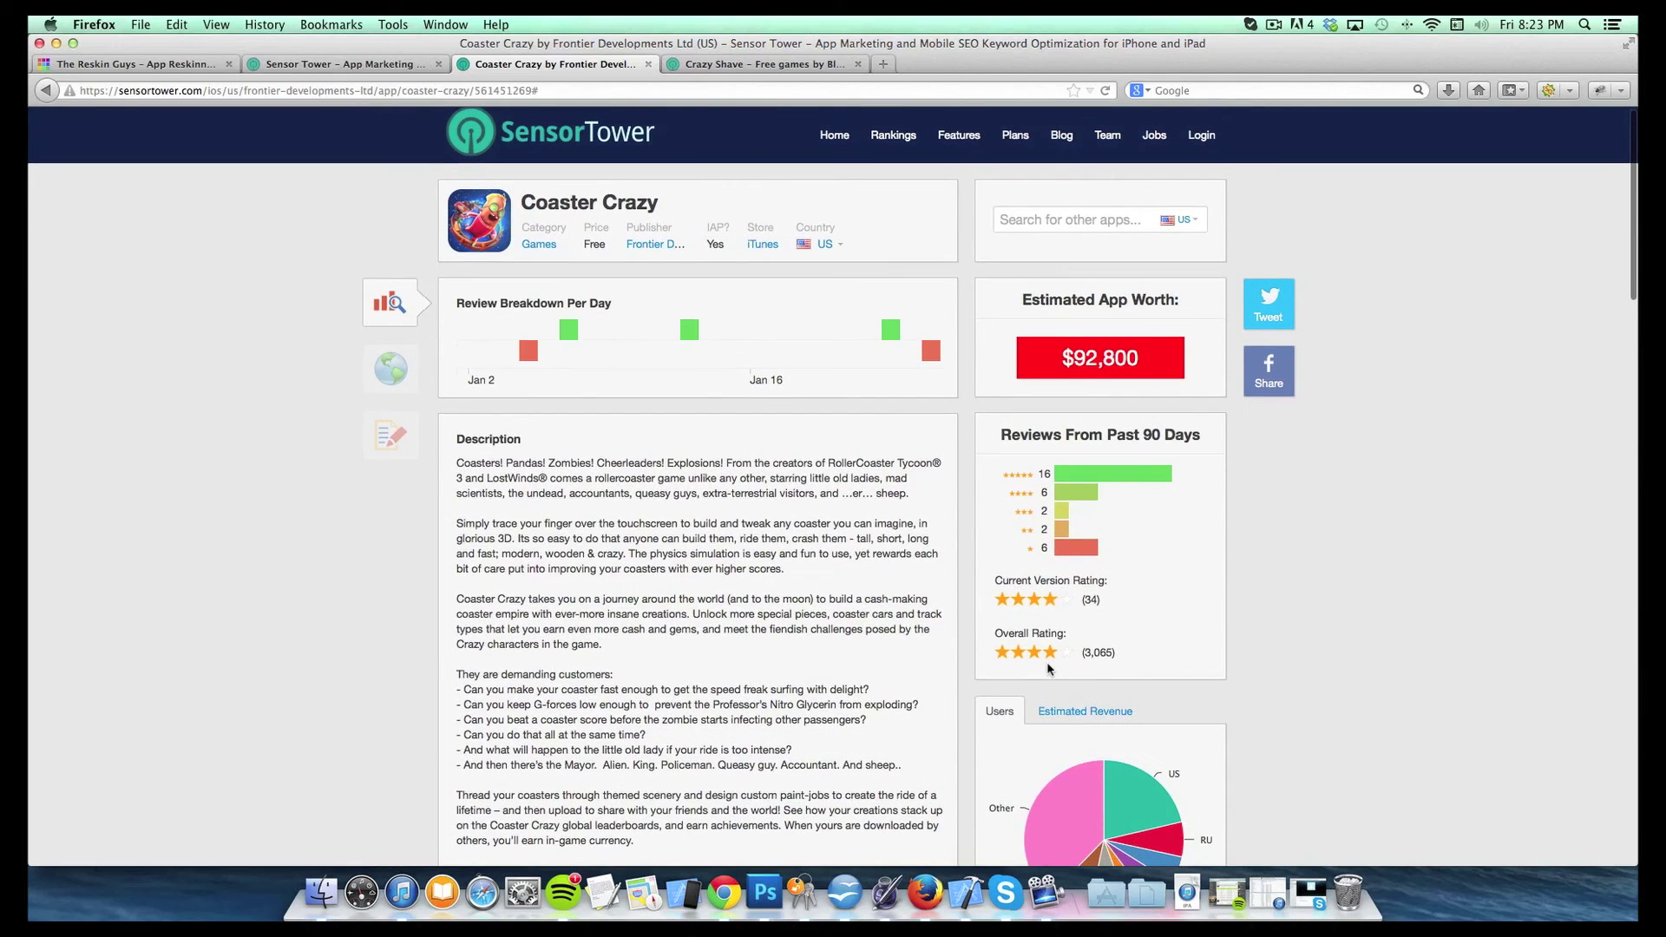
scroll(1047, 678, "up", 1)
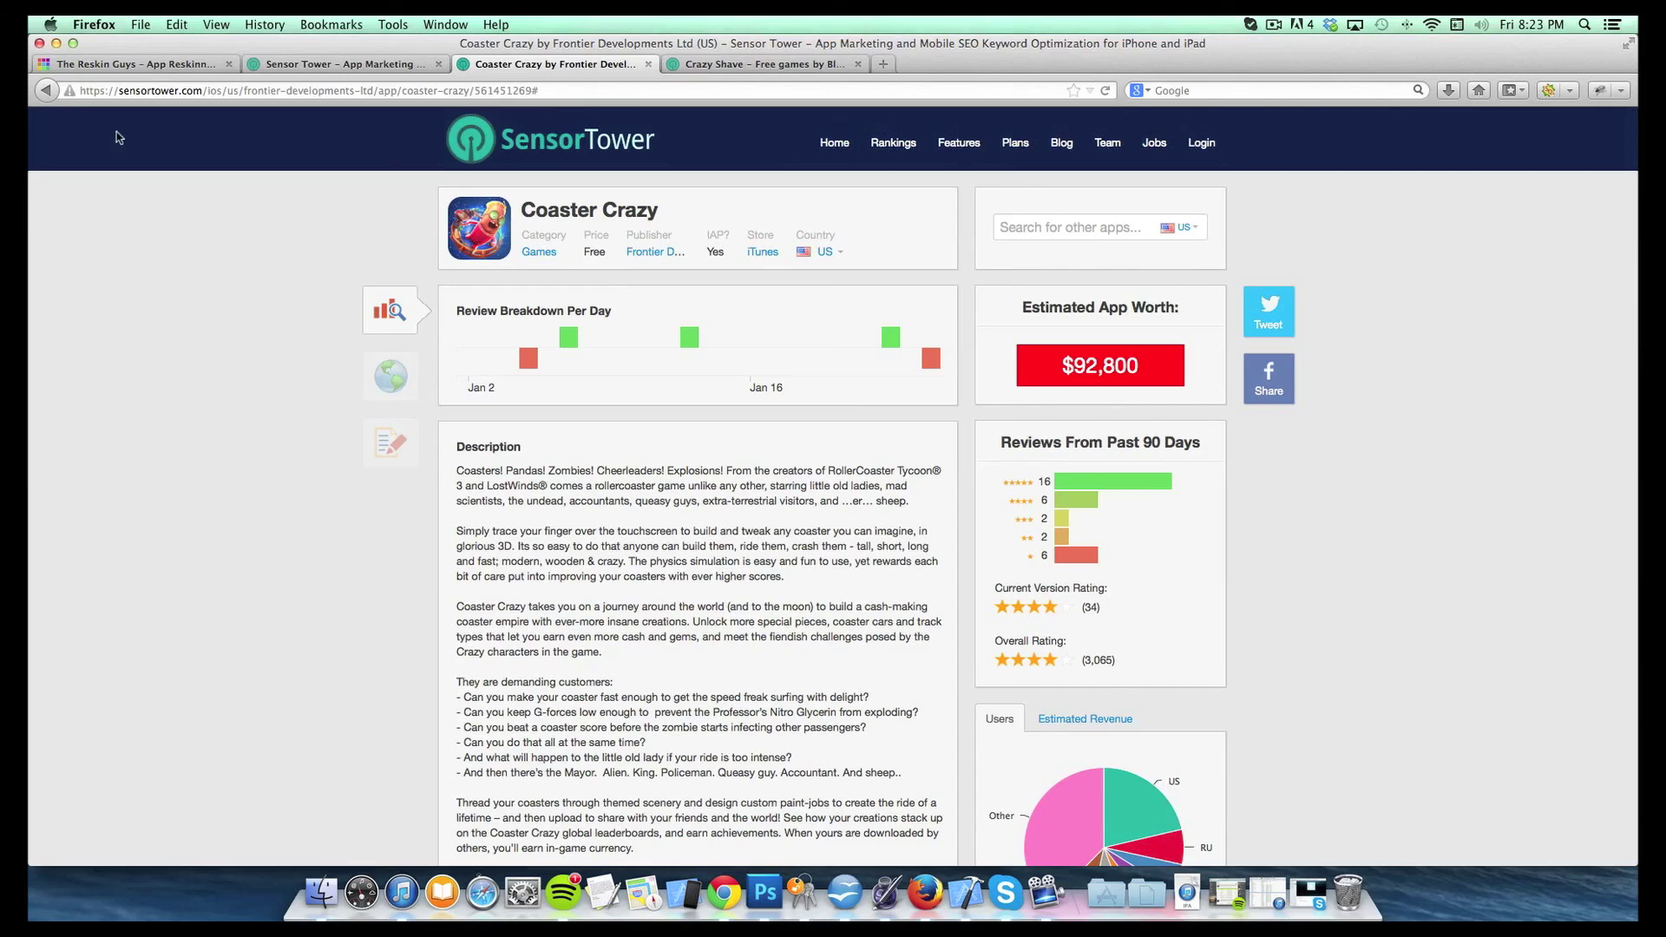
Step: Return to Crazy Beard's Keyword Rankings tab, where Coaster Crazy leads the 'crazy' top apps
left_click(330, 66)
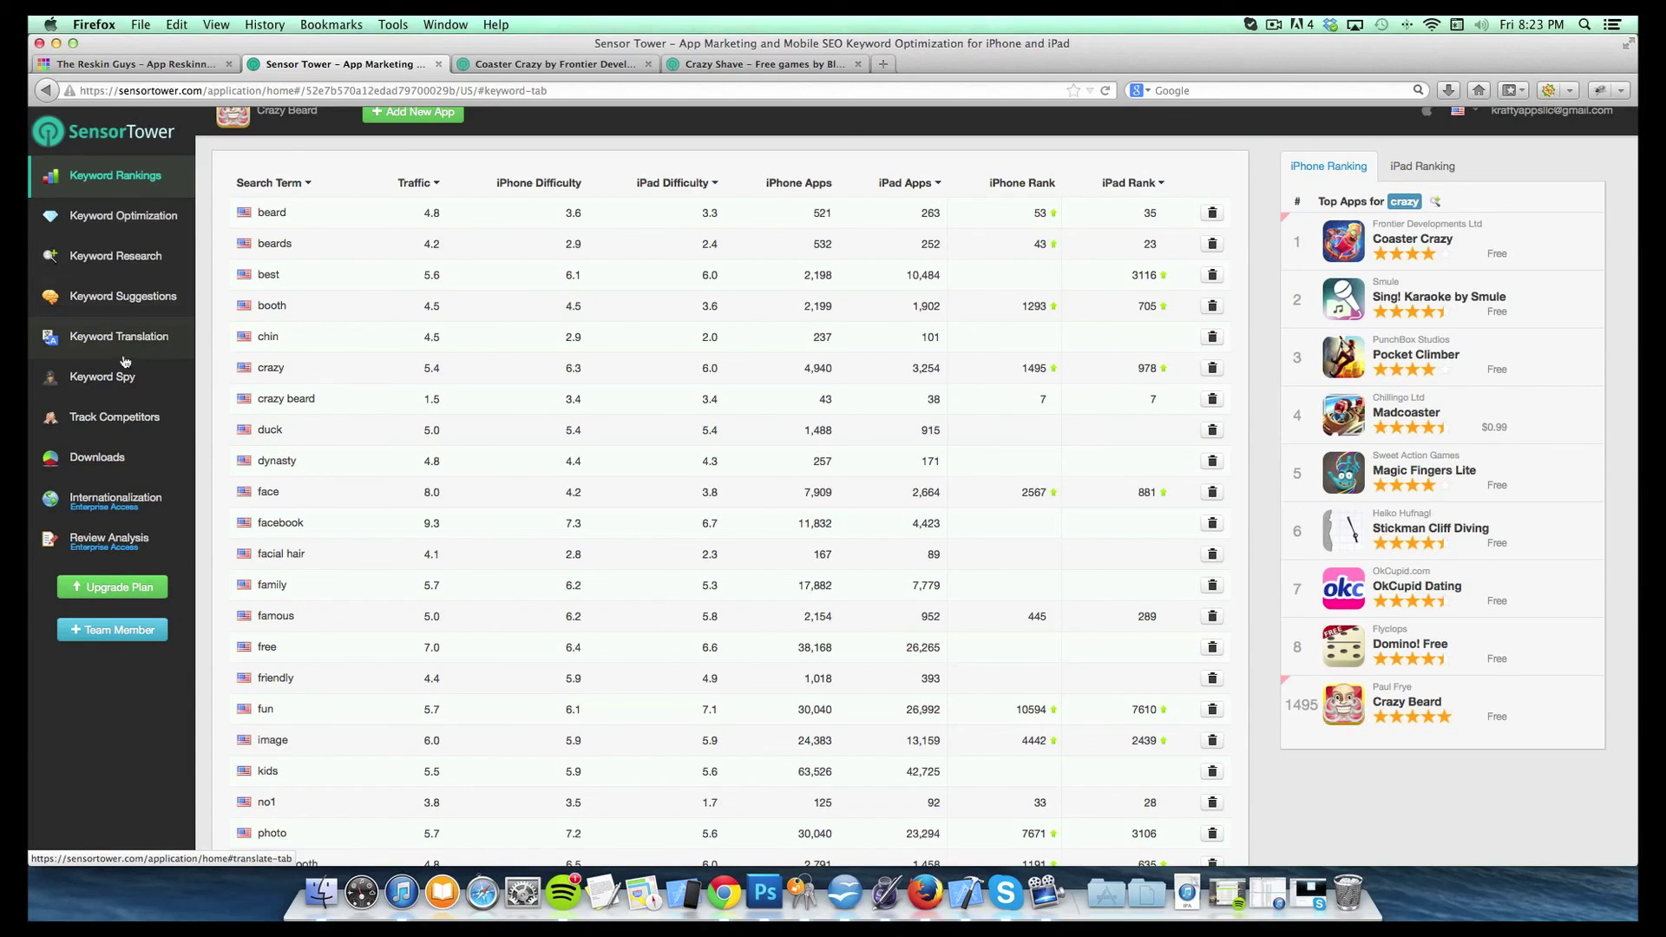
scroll(130, 365, "down", 2)
scroll(136, 439, "up", 1)
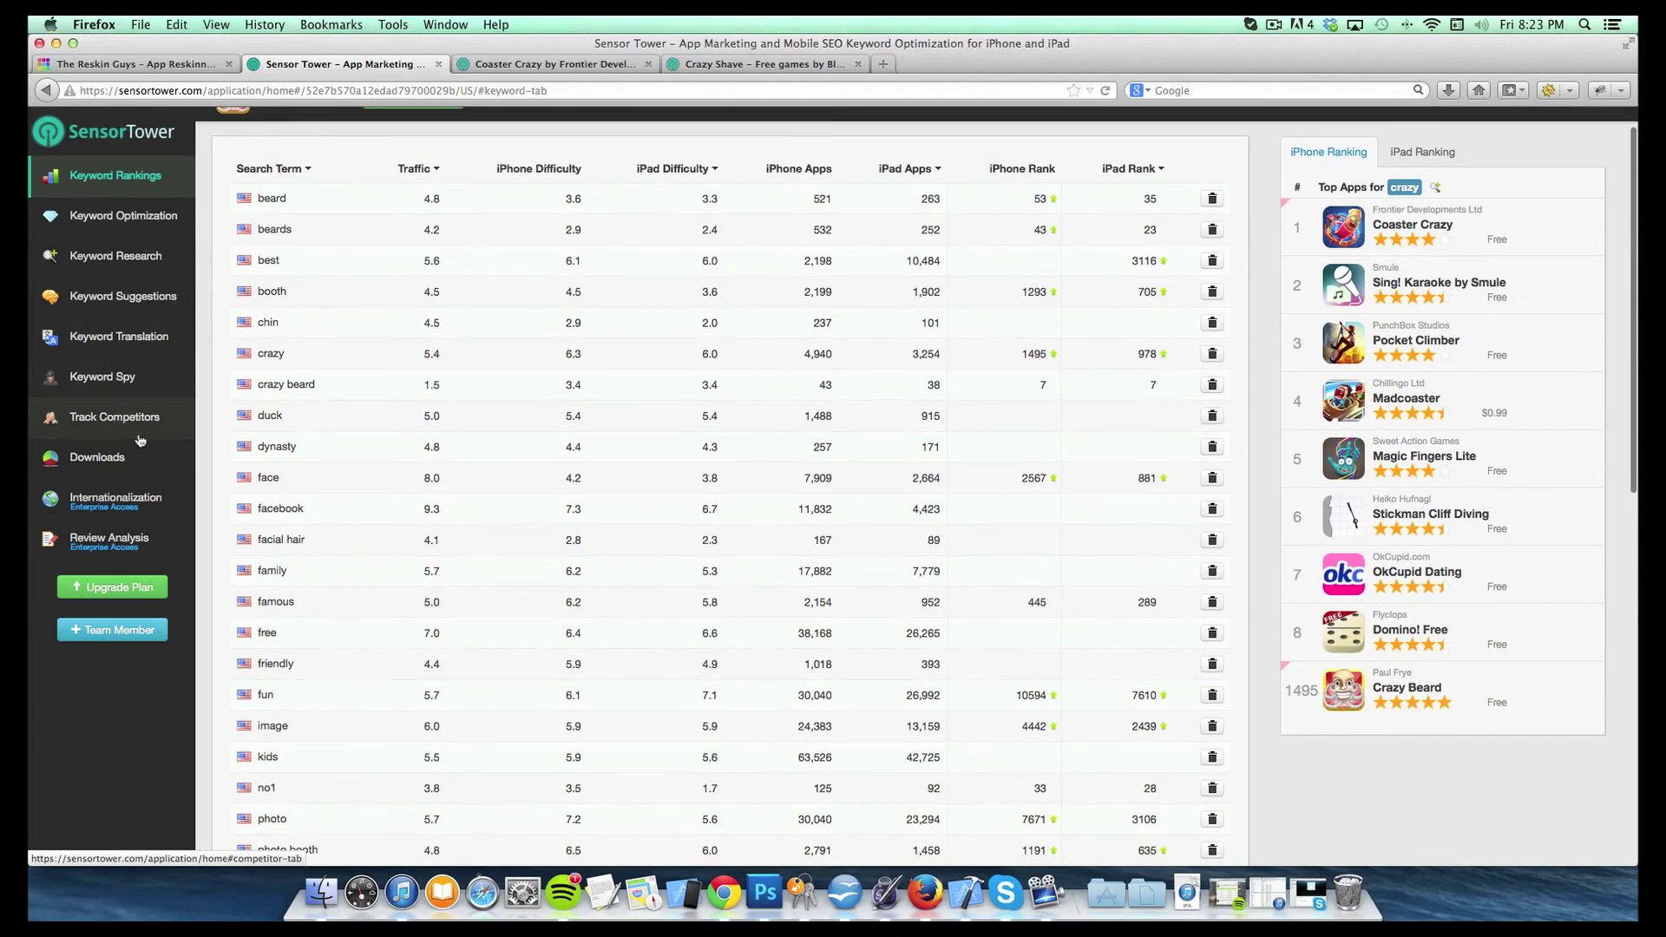